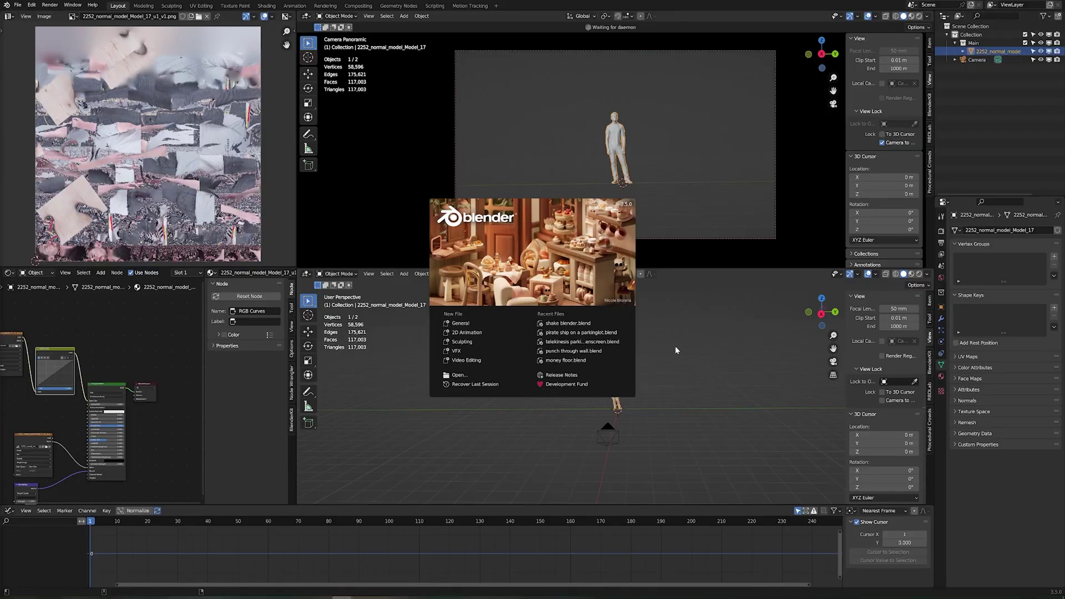
# Step: Dismiss the splash screen to reveal the scene with the standing figure and camera
pyautogui.click(676, 350)
# Step: Add a plane under the figure, scale it up into a large ground and apply its scale
pyautogui.moveTo(650, 409); pyautogui.dragTo(626, 399, button='middle')
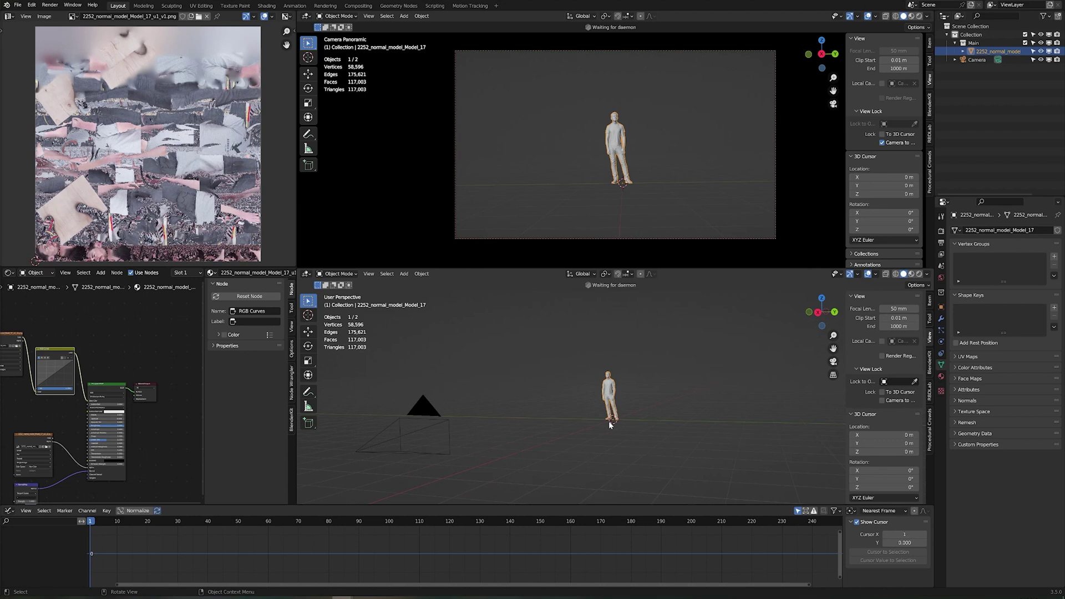
pyautogui.scroll(10, 608, 421)
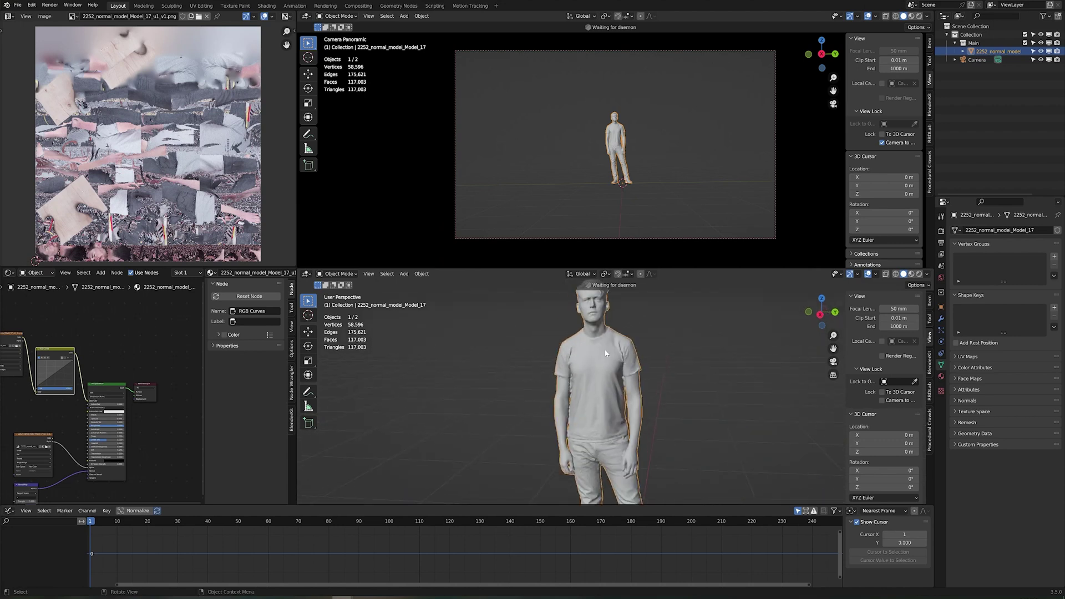
pyautogui.scroll(-10, 613, 388)
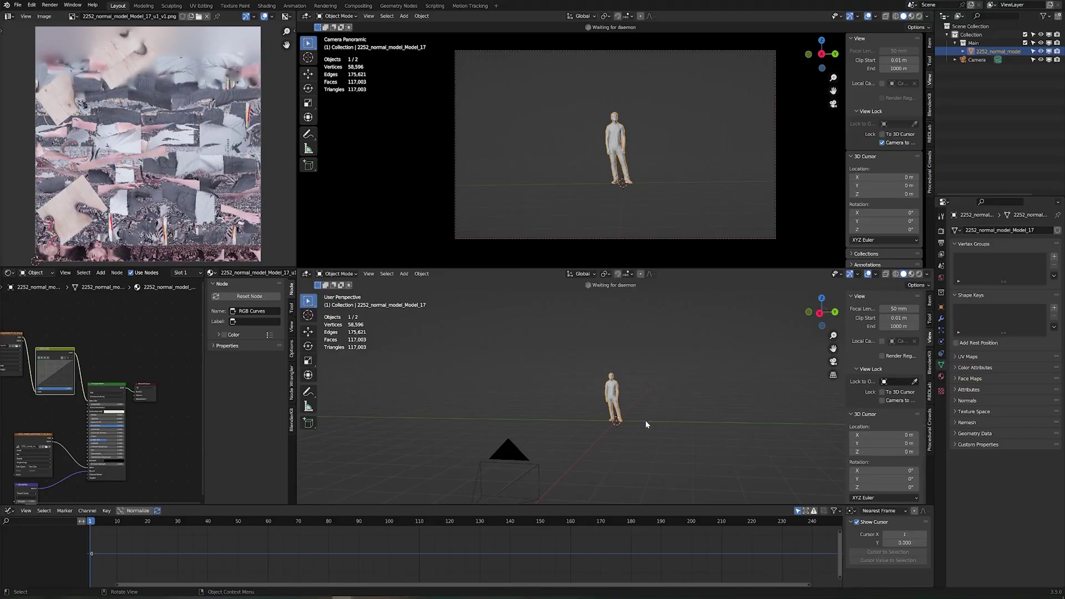
pyautogui.hotkey('shift', 'a')
pyautogui.moveTo(645, 422)
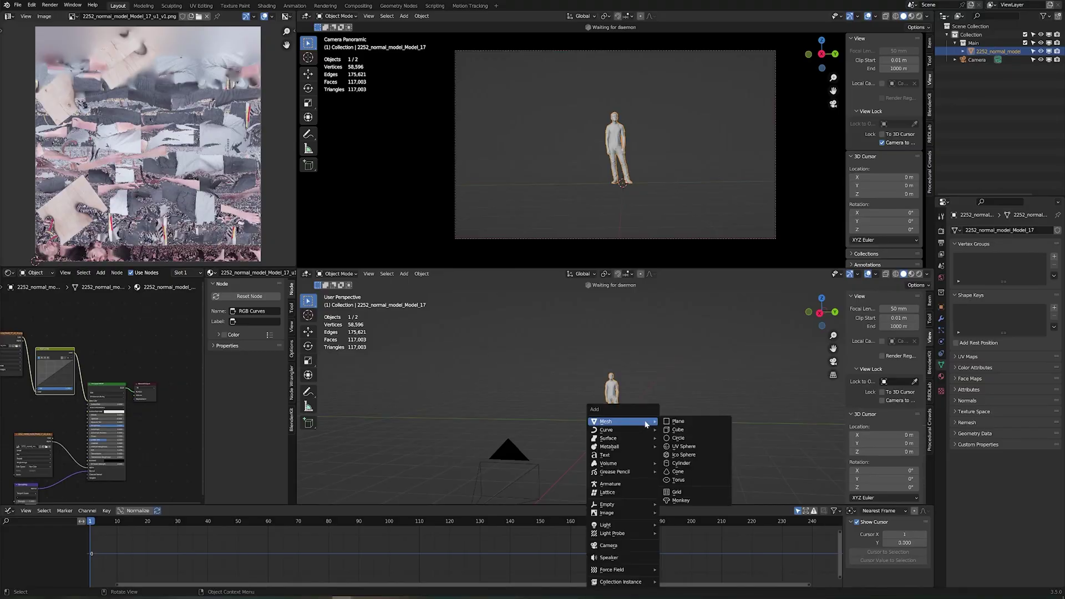
pyautogui.click(671, 422)
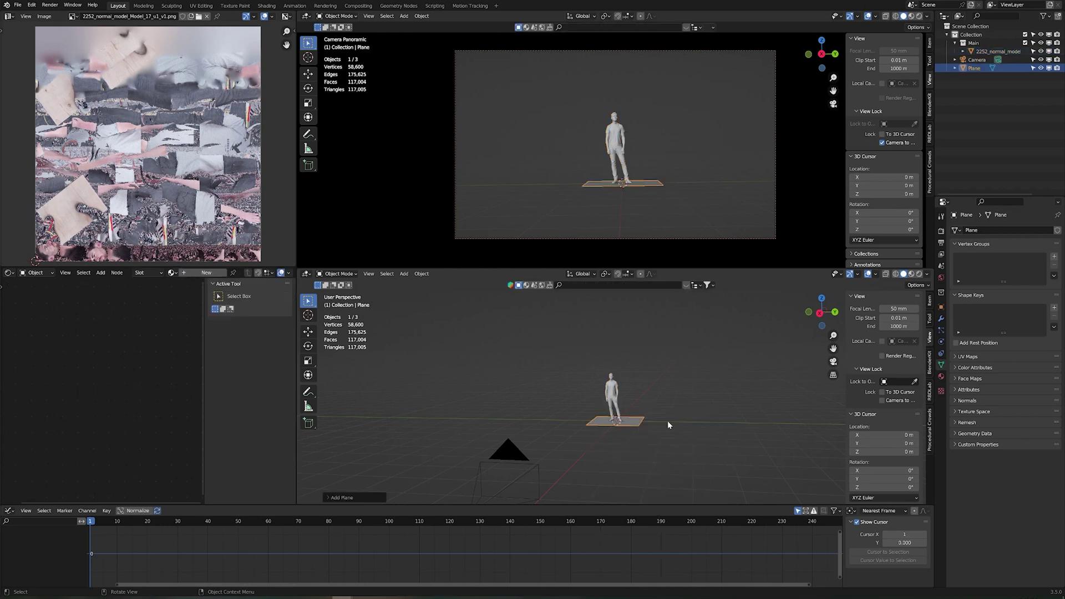
pyautogui.press('s')
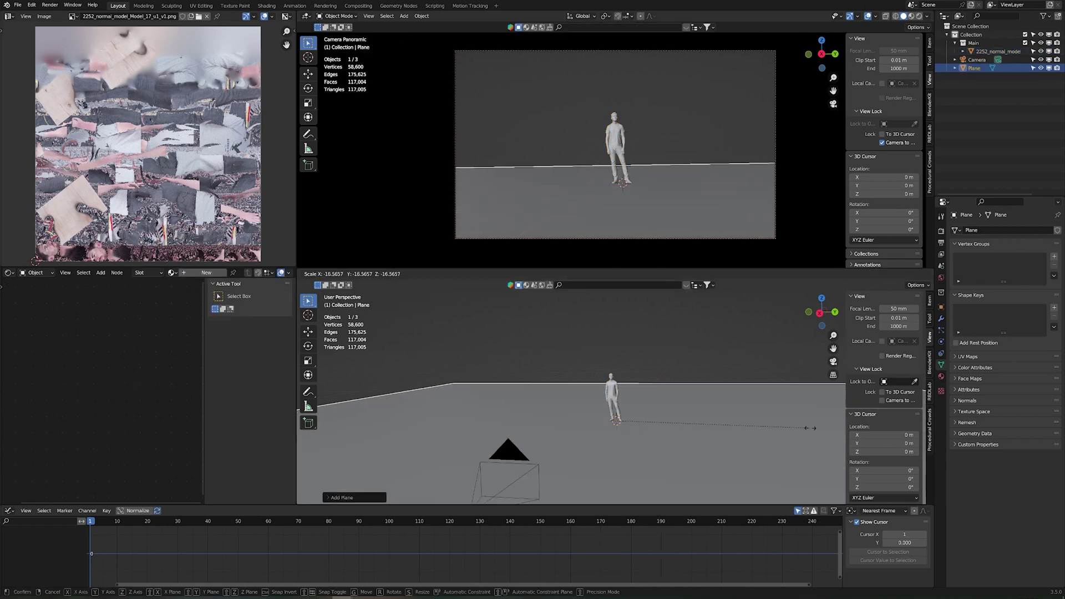
pyautogui.click(777, 431)
pyautogui.hotkey('ctrl', 'a')
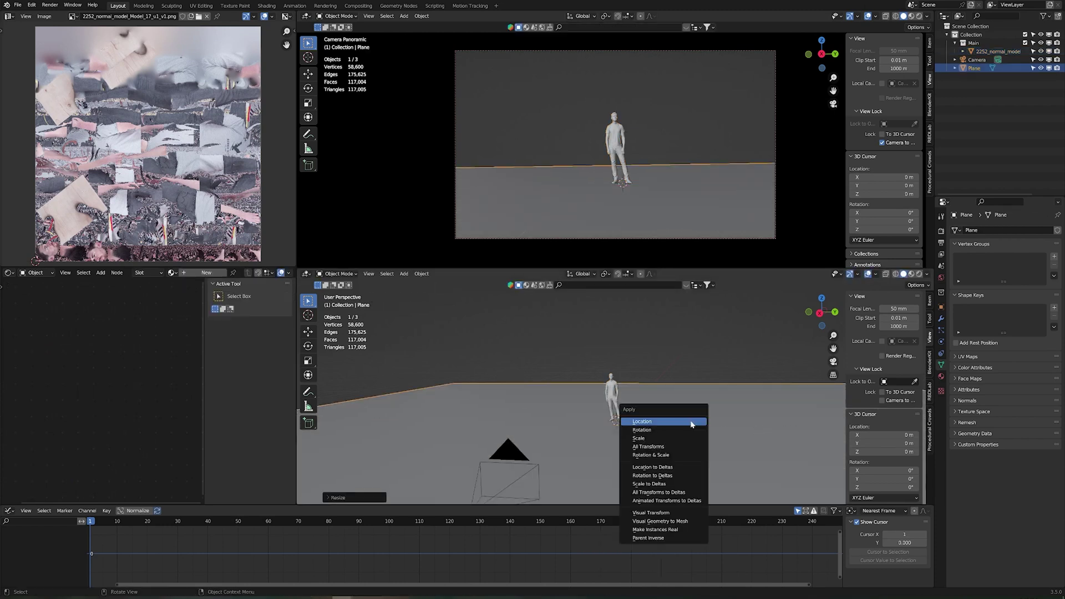
pyautogui.click(656, 440)
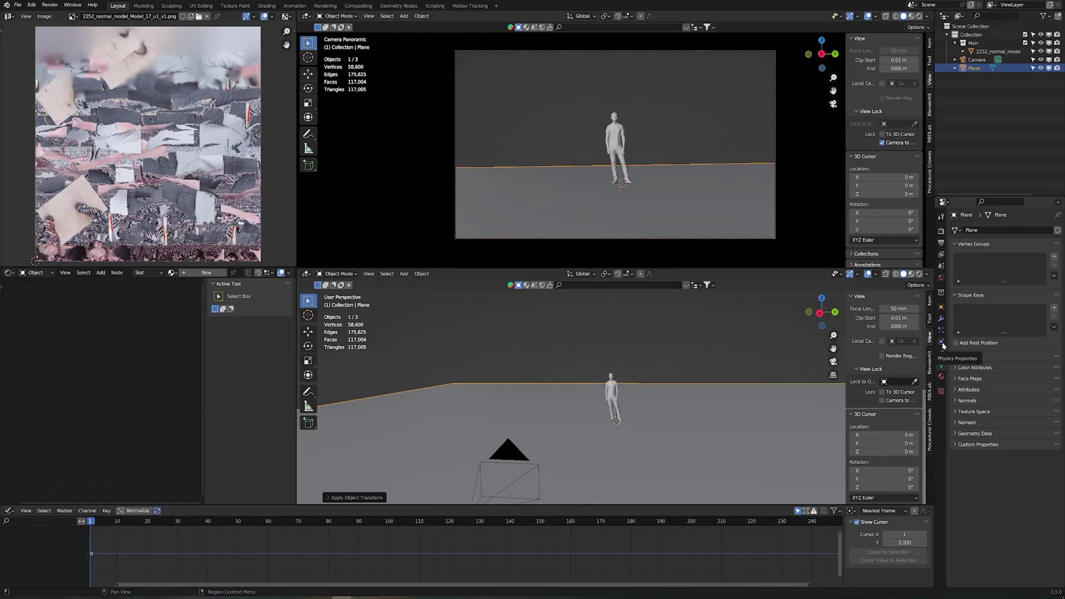
# Step: Give the ground plane a Passive rigid body in its physics settings
pyautogui.click(942, 341)
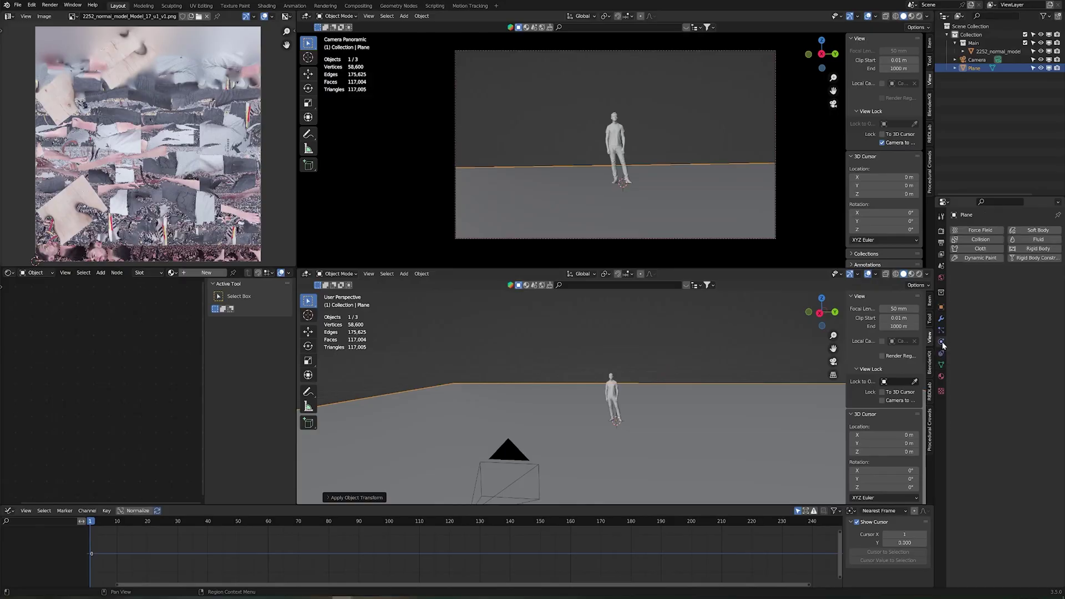
pyautogui.click(1028, 248)
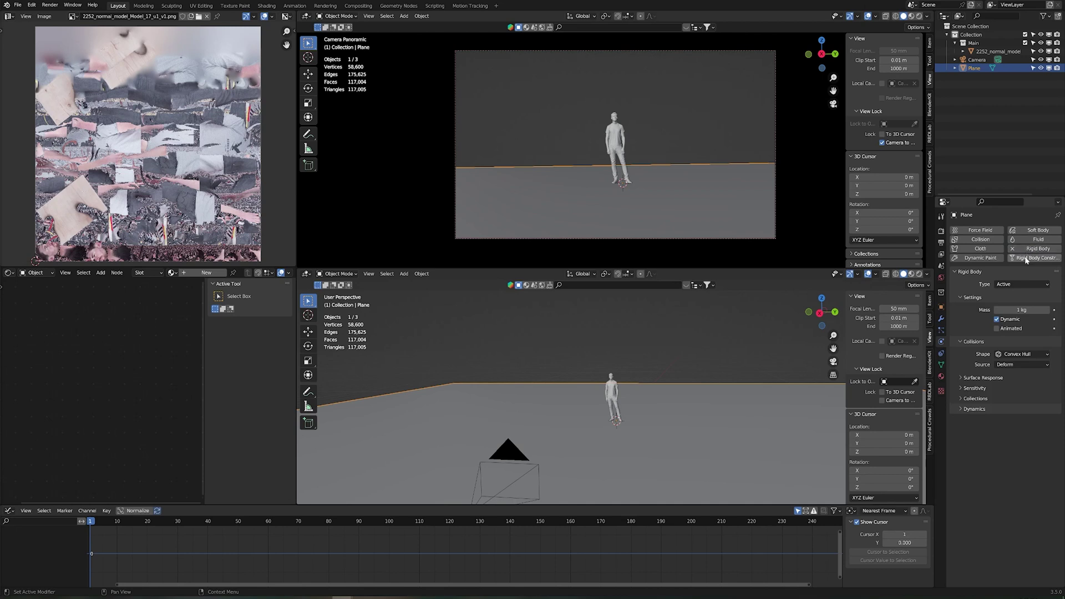
pyautogui.click(1018, 285)
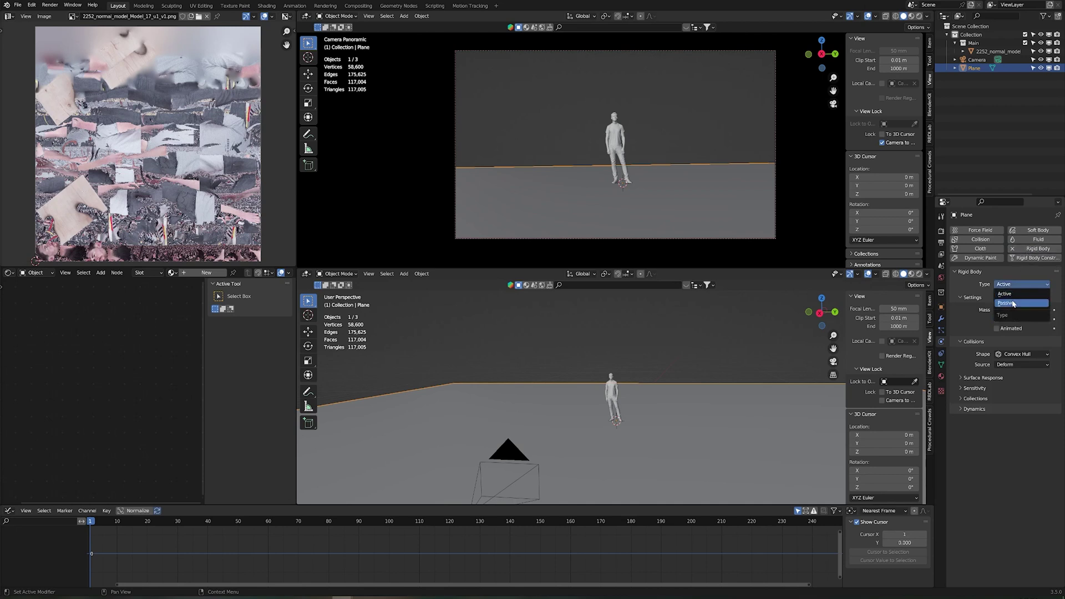
pyautogui.click(1013, 303)
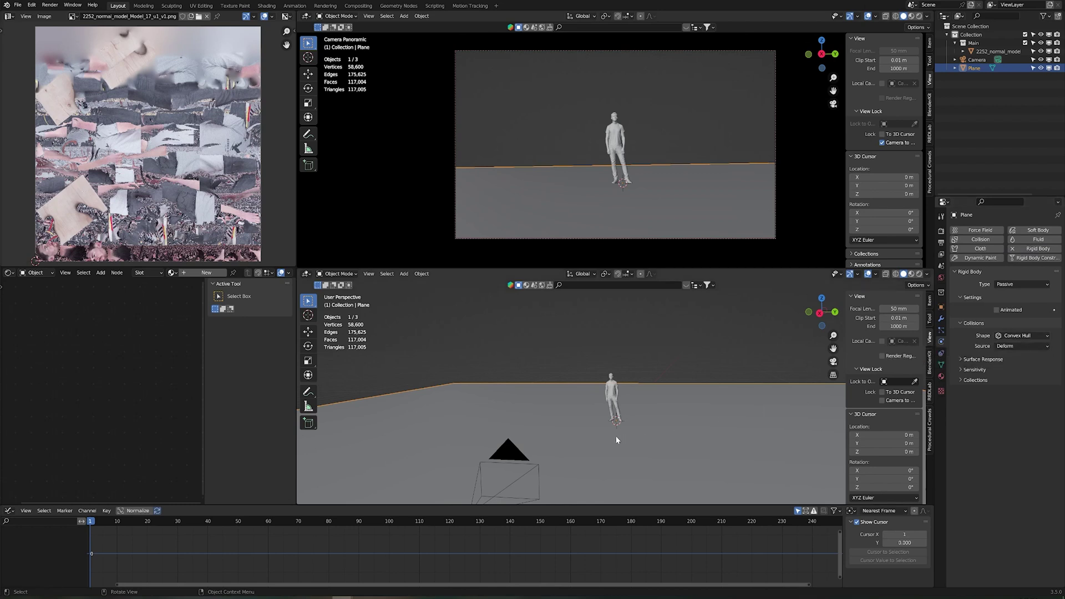
pyautogui.moveTo(608, 427); pyautogui.dragTo(616, 402, button='middle')
# Step: Move the human figure about 3.6 m along Y, off to the side of the ground's centre
pyautogui.click(614, 397)
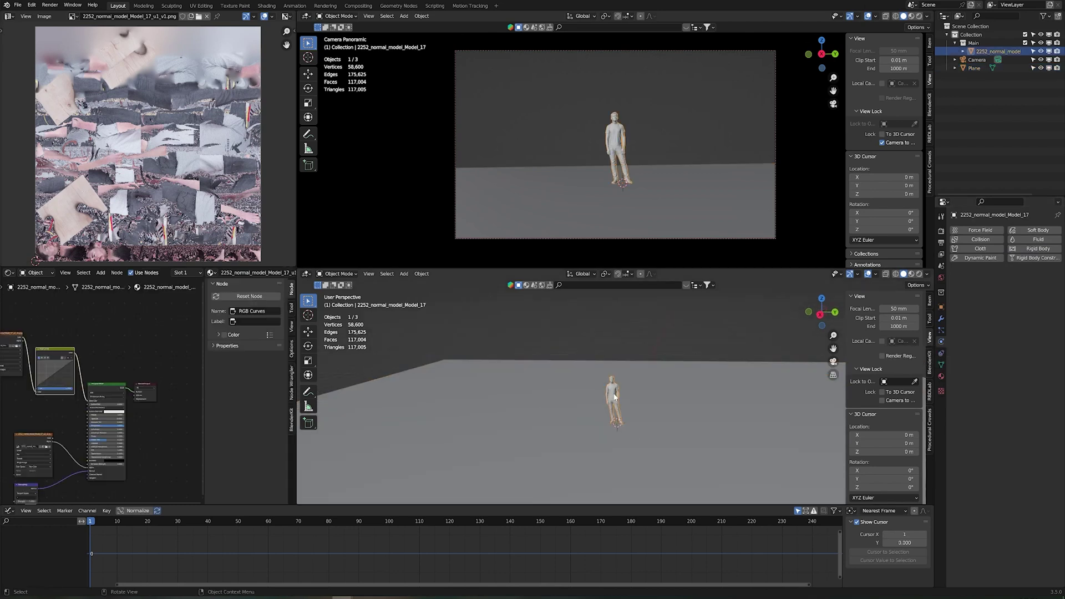
pyautogui.press('g')
pyautogui.press('x')
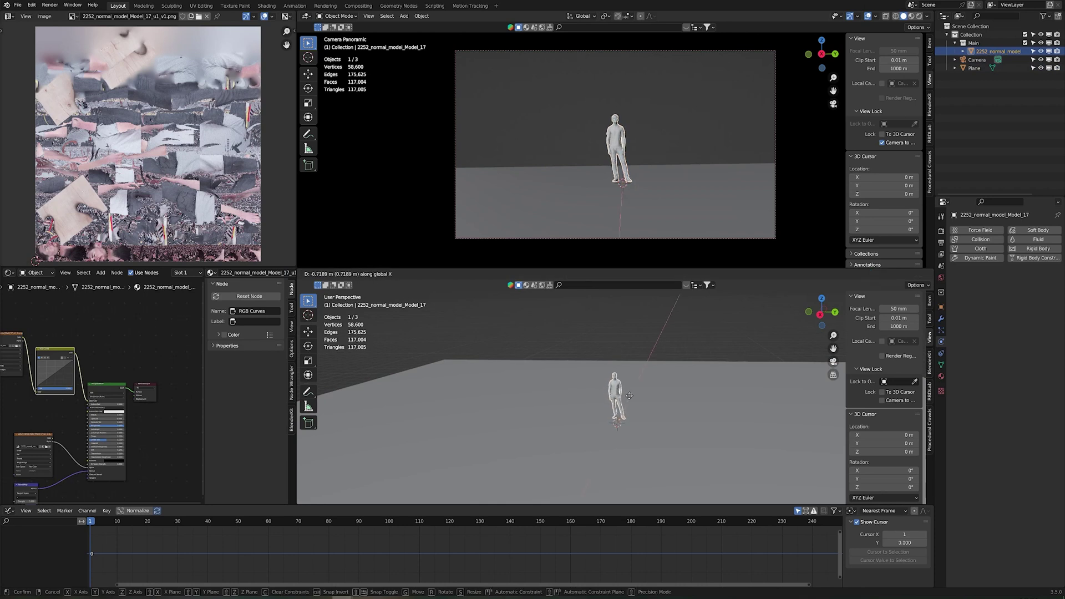
pyautogui.press('y')
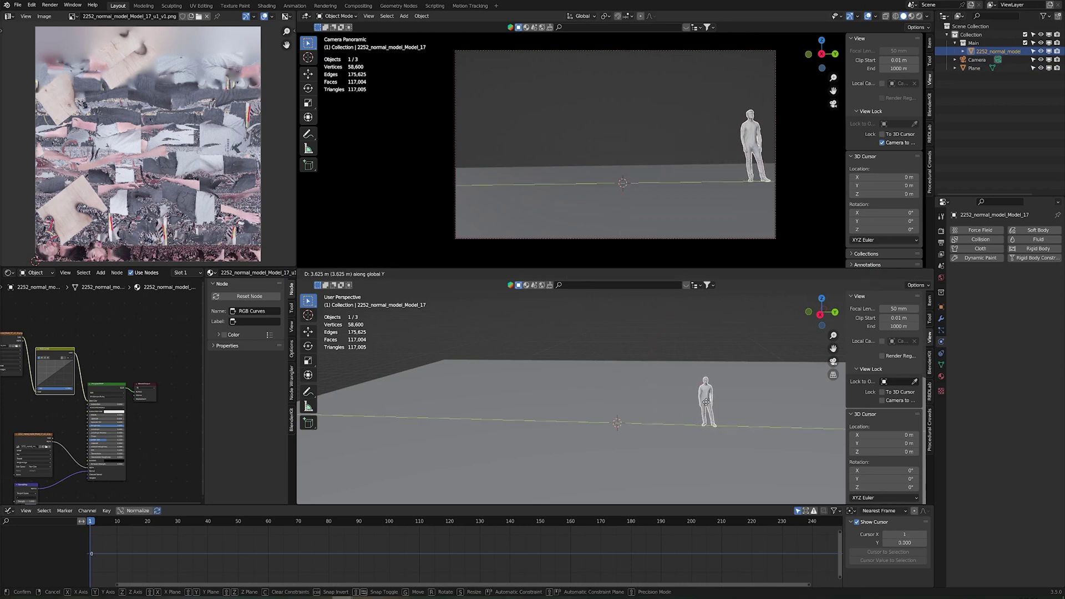
pyautogui.click(690, 398)
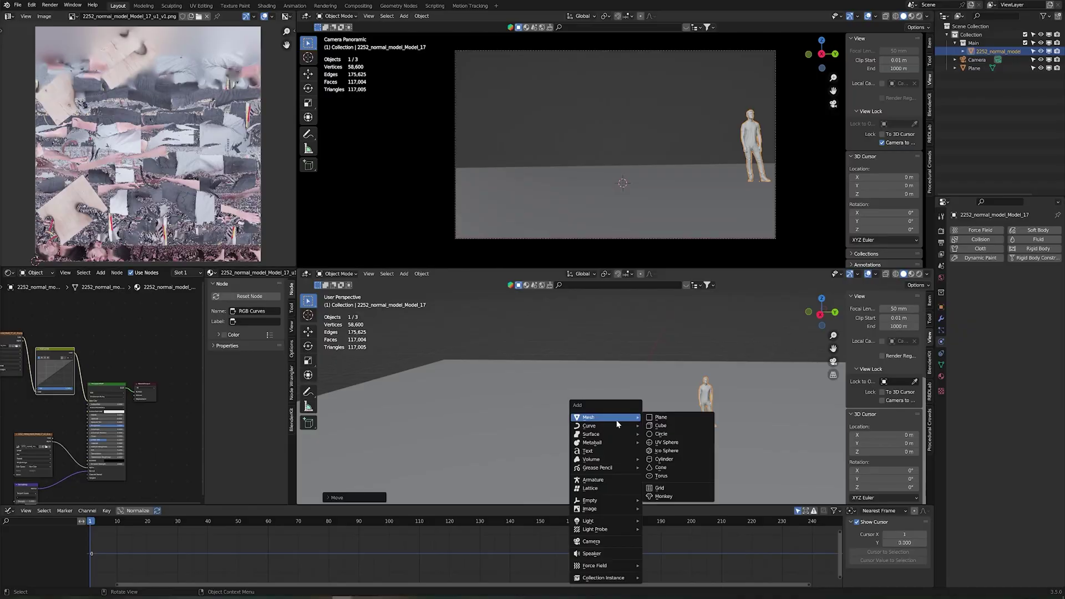
# Step: Add a cube at the centre, scale it to 0.5, make it an Active 1 kg rigid body and test playback
pyautogui.click(658, 425)
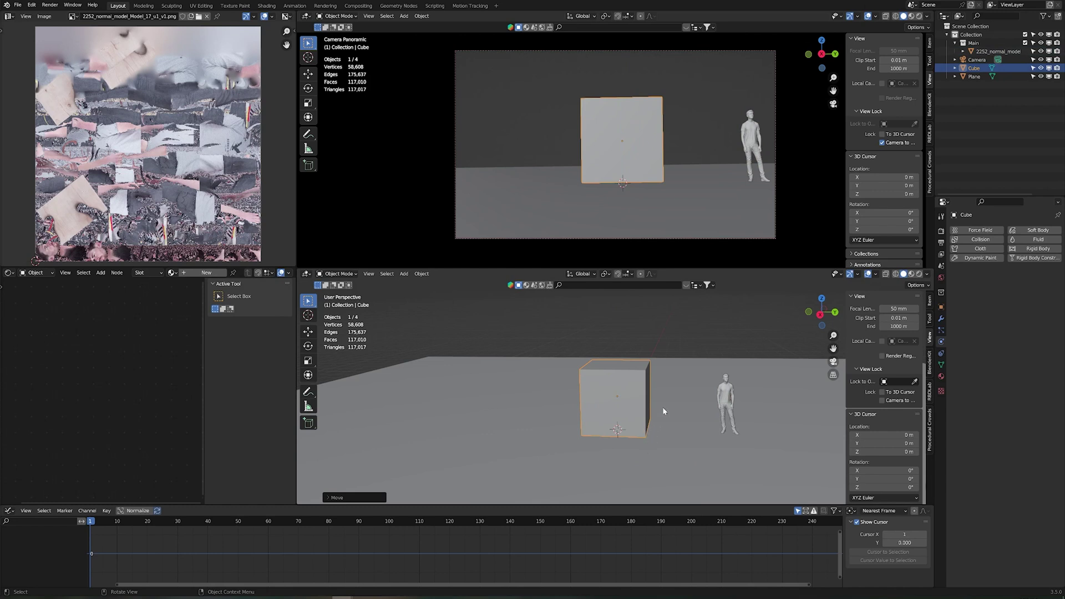
pyautogui.press('s')
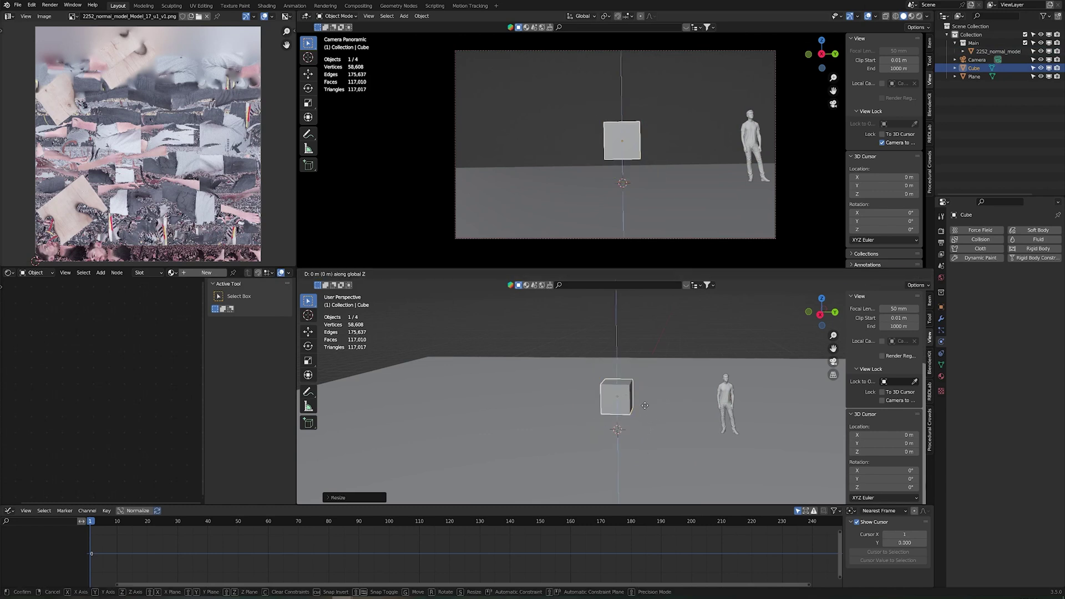
pyautogui.click(637, 420)
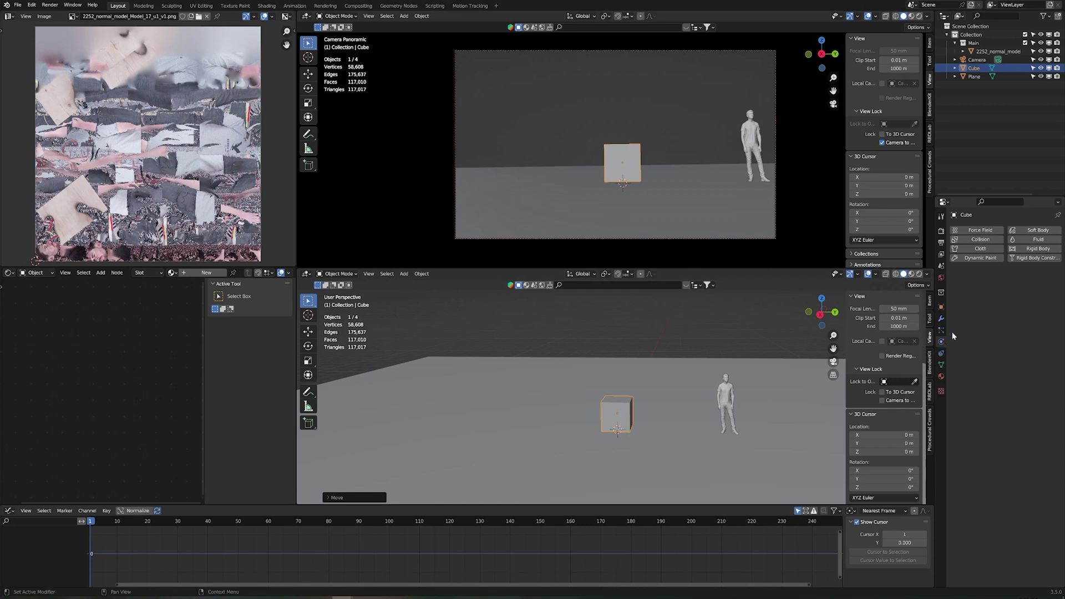
pyautogui.click(1033, 250)
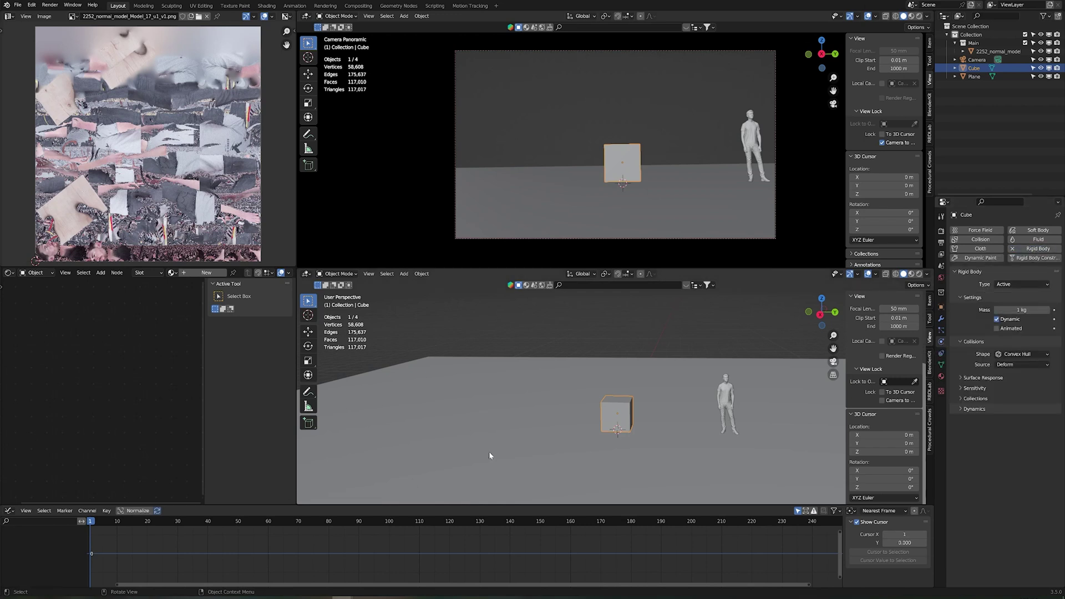
pyautogui.press('space')
pyautogui.press('space')
# Step: From frame 1, lift the cube high along Z and play to watch it fall onto the plane
pyautogui.click(92, 526)
pyautogui.press('g')
pyautogui.press('z')
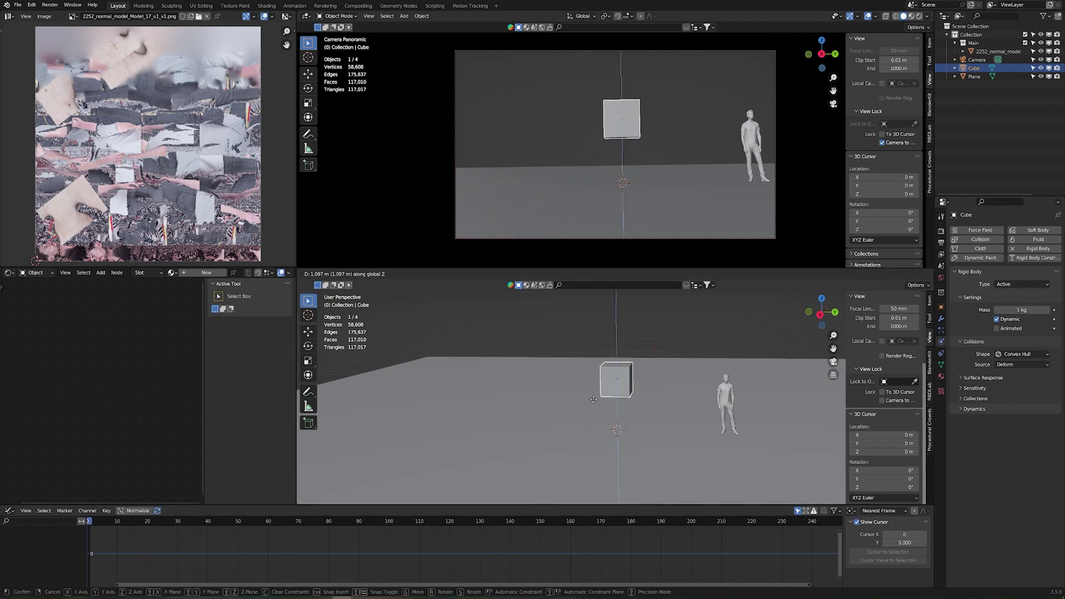
pyautogui.click(628, 385)
pyautogui.press('space')
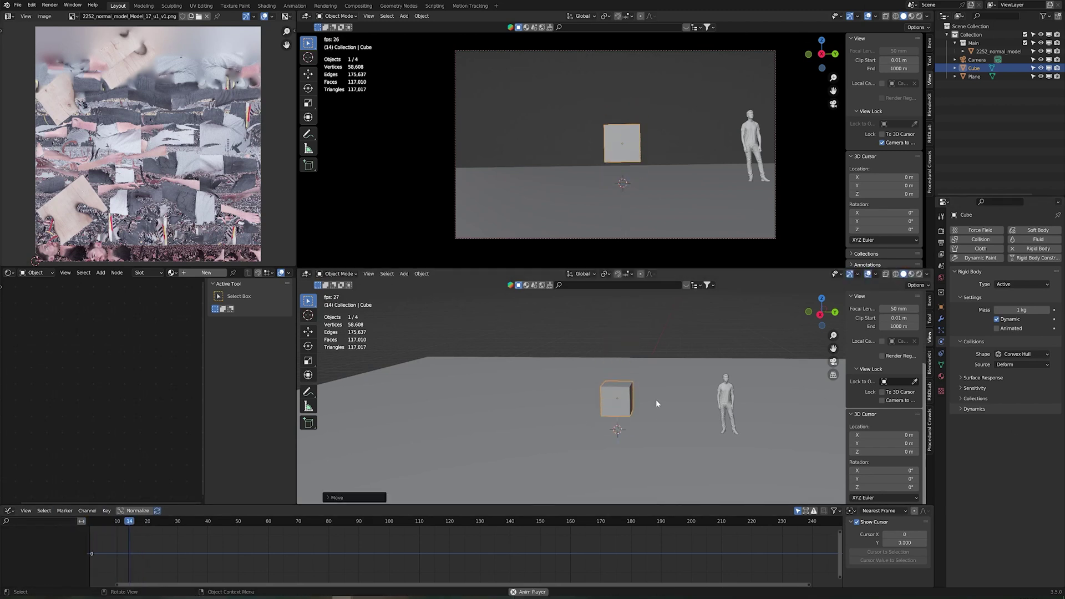
pyautogui.press('space')
pyautogui.click(92, 523)
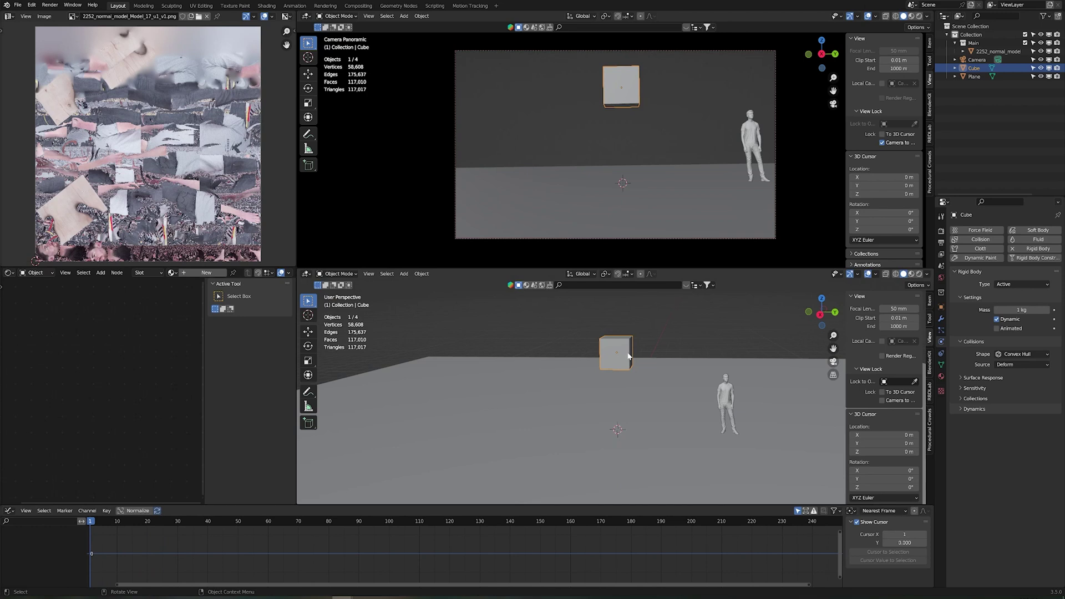
# Step: Replay the simulation from the start, then reselect the cube
pyautogui.click(654, 444)
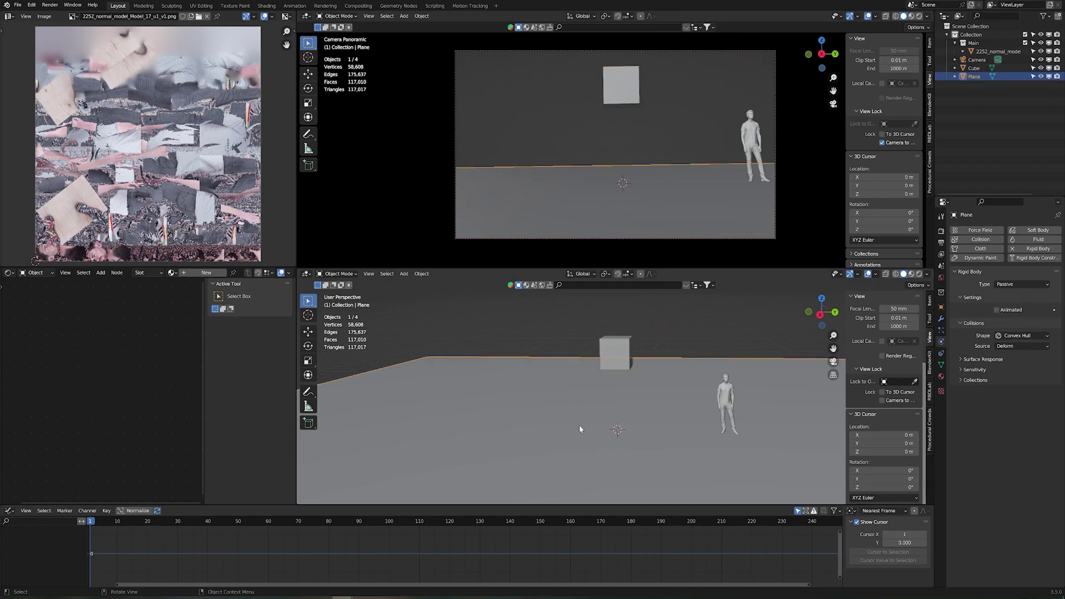
pyautogui.press('space')
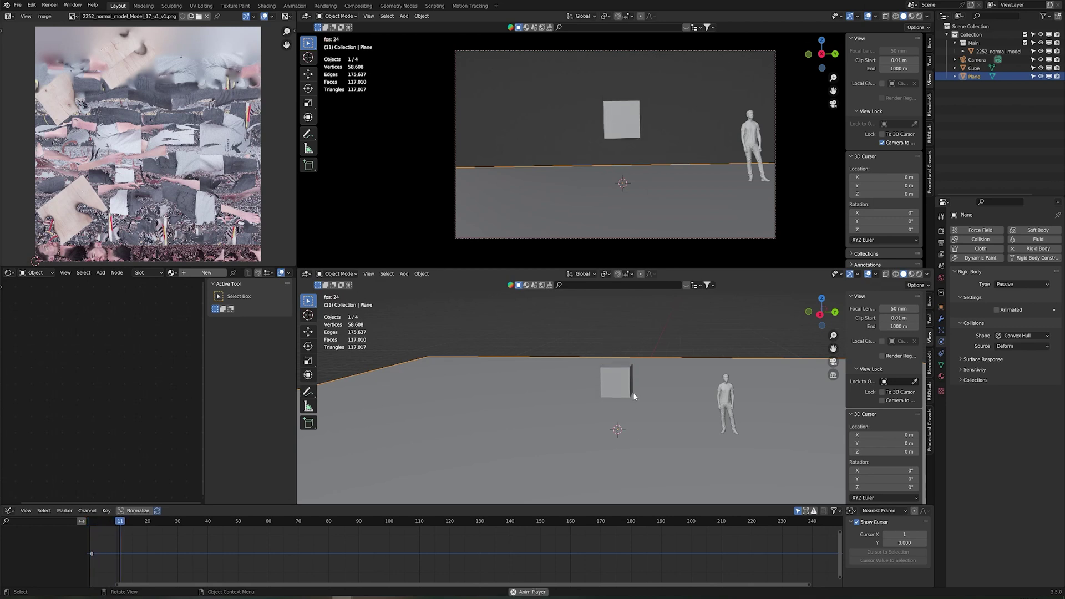
pyautogui.press('Escape')
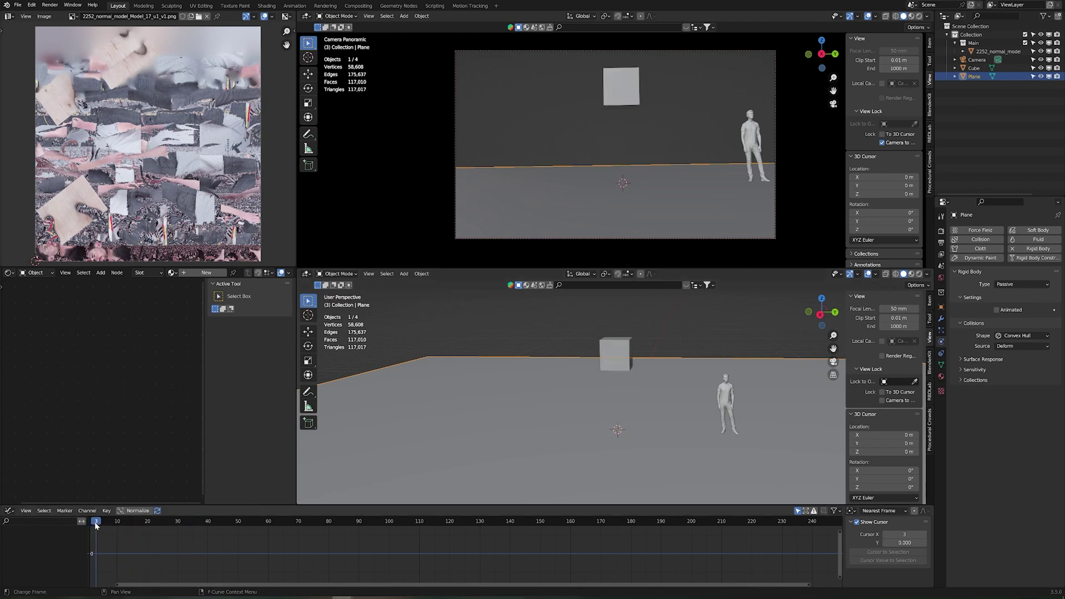
pyautogui.click(618, 346)
# Step: Apply the cube's scale and play back to test its fall, returning to the start frame
pyautogui.hotkey('ctrl', 'a')
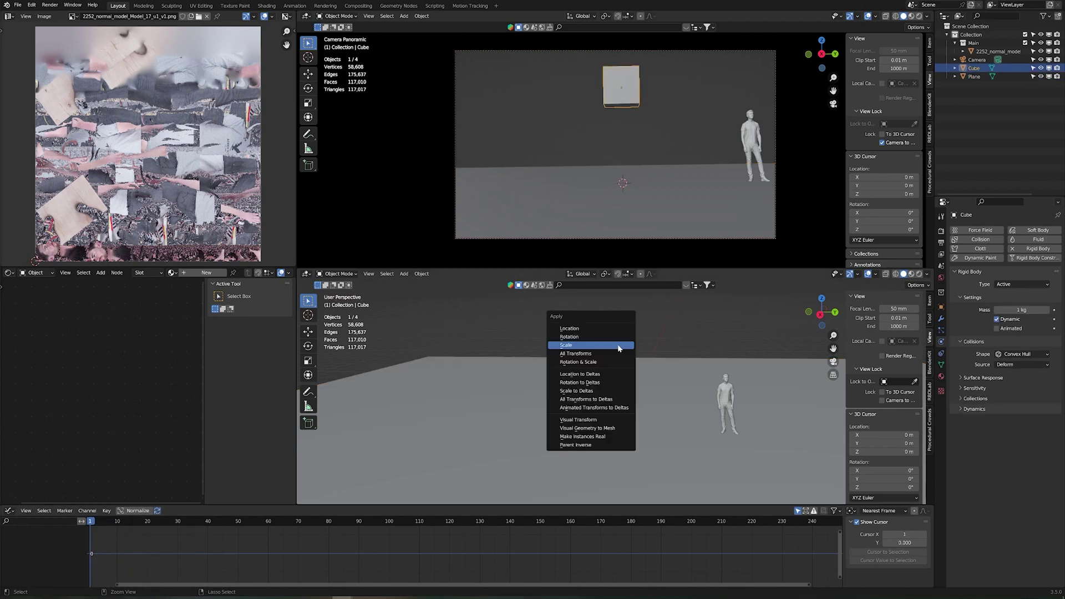
pyautogui.click(567, 345)
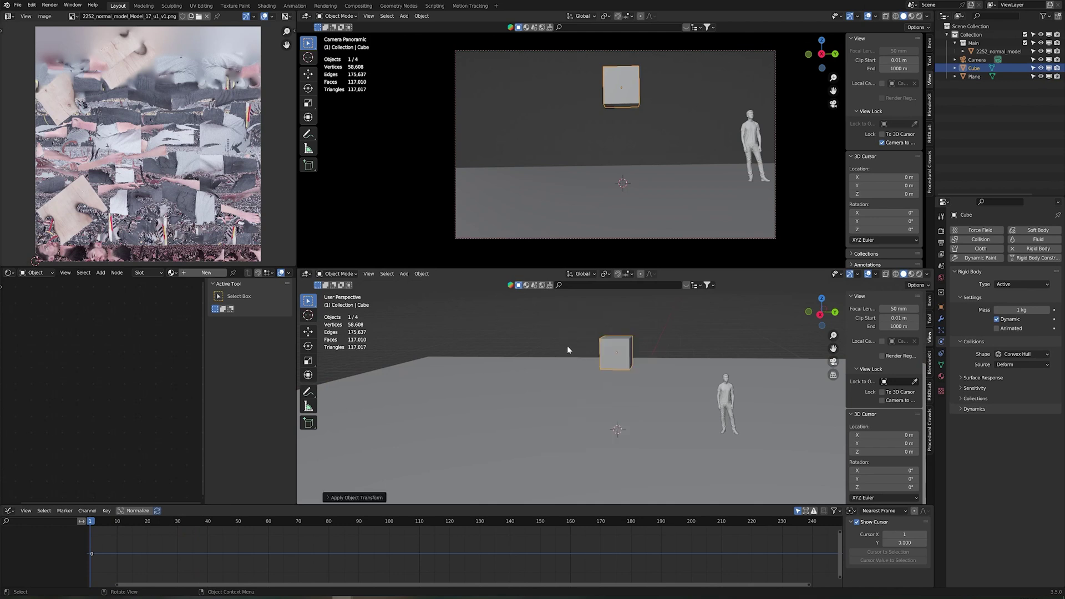
pyautogui.scroll(2, 658, 397)
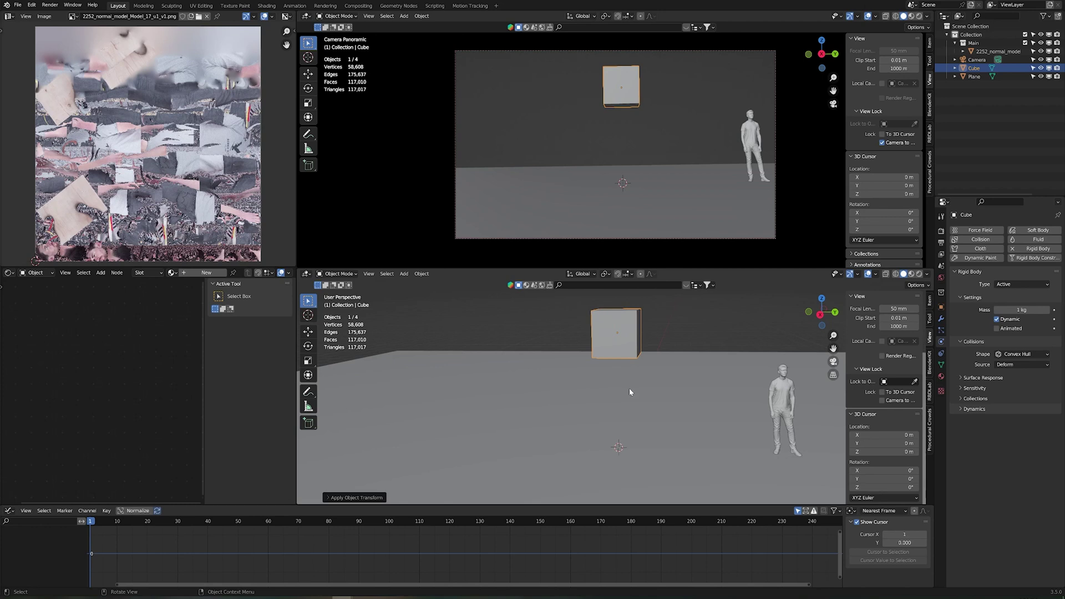
pyautogui.scroll(-1, 630, 388)
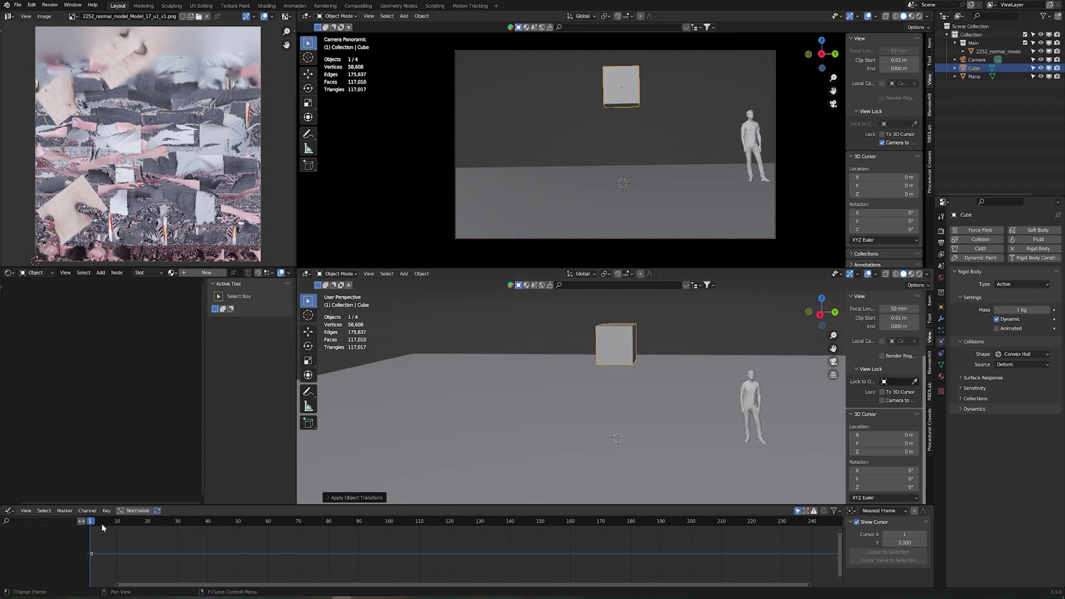
pyautogui.press('space')
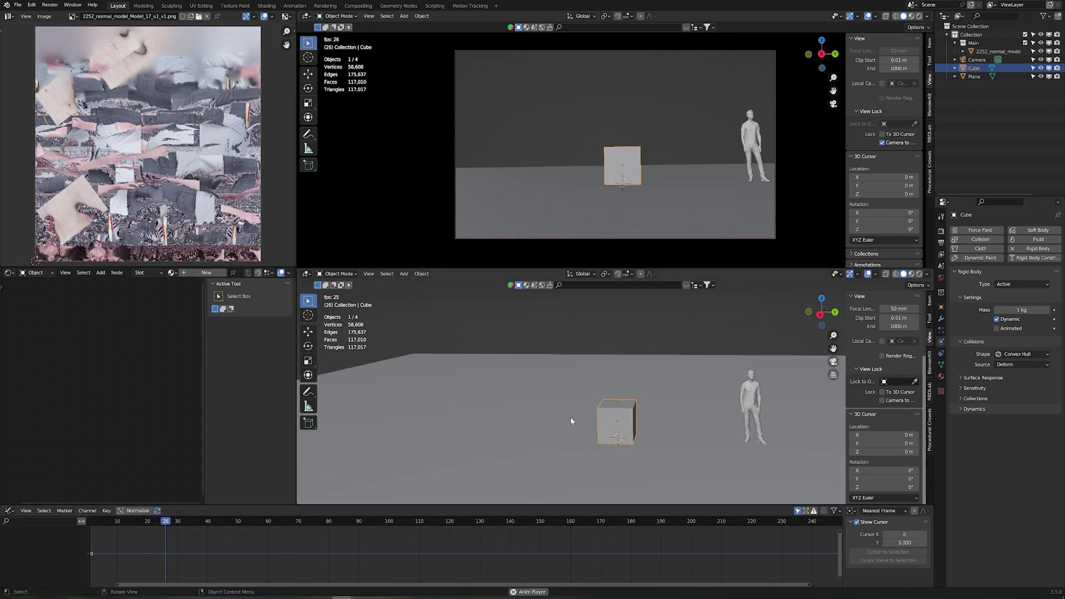
pyautogui.press('space')
pyautogui.hotkey('shift', 'Left')
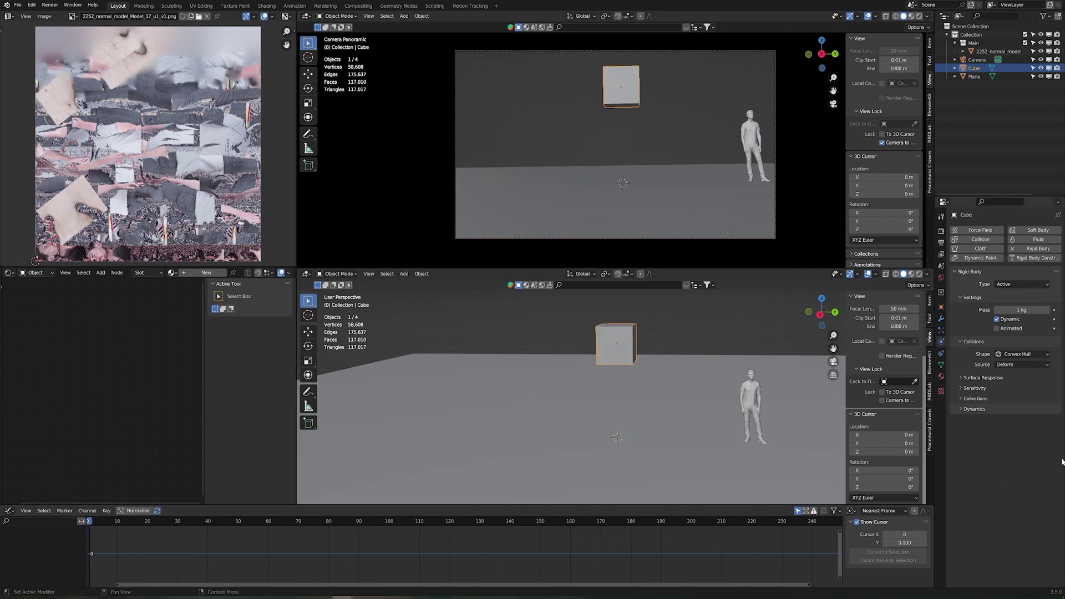
# Step: Lower the cube 2.056 m along Z so it rests on the ground plane
pyautogui.press('g')
pyautogui.press('z')
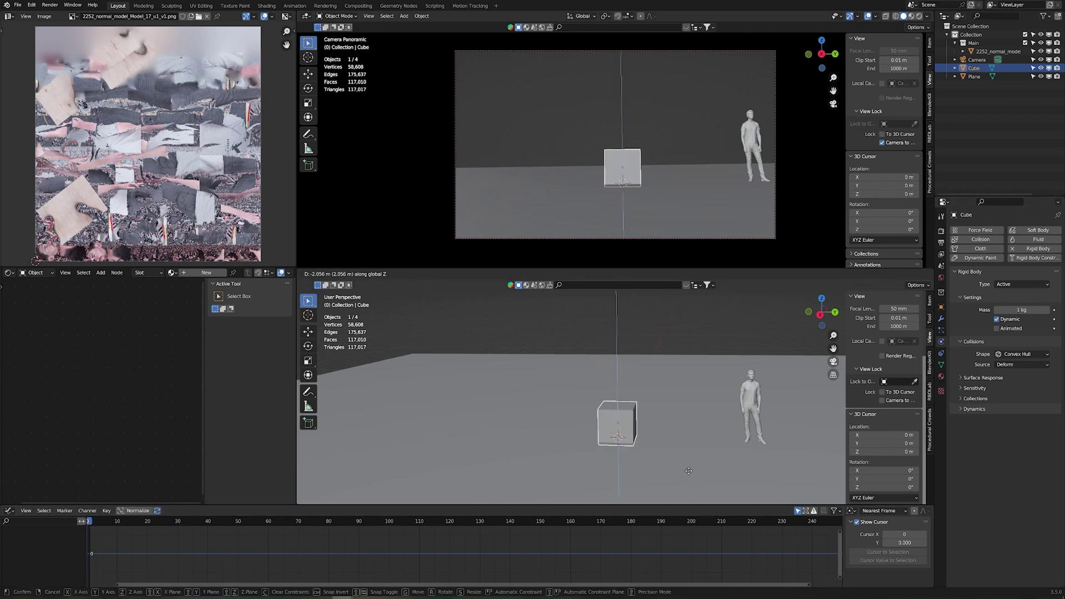
pyautogui.click(702, 433)
pyautogui.press('Right')
pyautogui.press('Right')
pyautogui.press('Right')
pyautogui.press('Right')
pyautogui.press('Right')
pyautogui.press('Right')
pyautogui.press('Right')
pyautogui.press('Right')
pyautogui.press('Right')
pyautogui.press('Right')
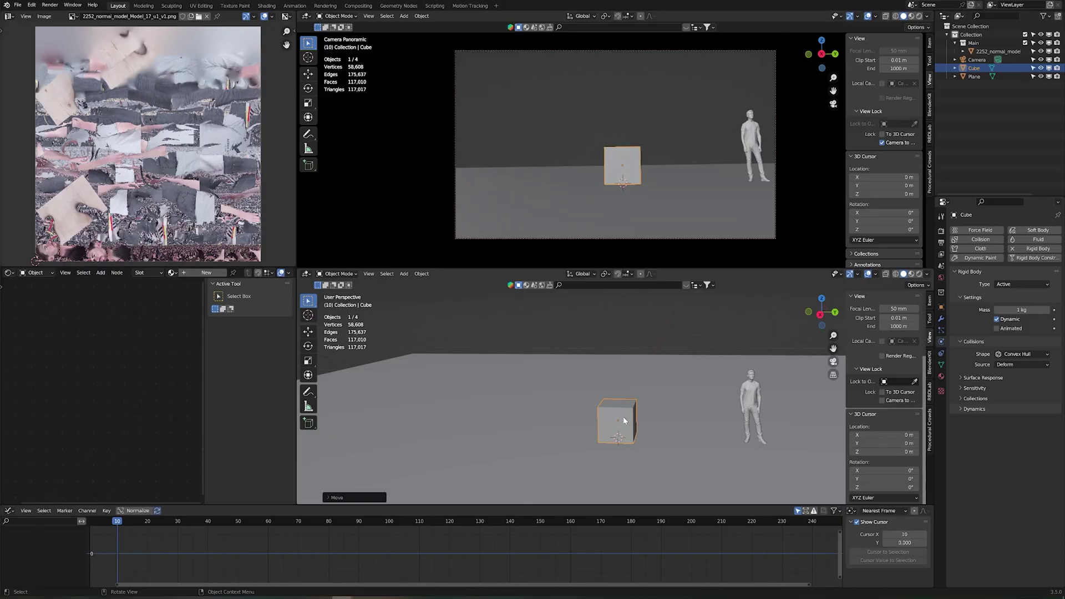
pyautogui.press('i')
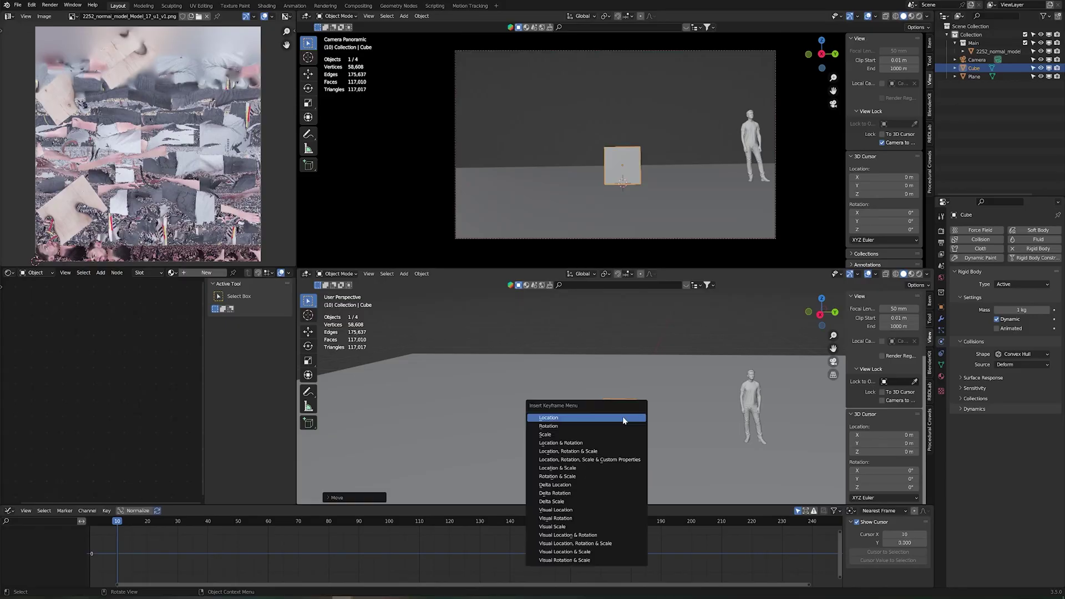
pyautogui.click(563, 418)
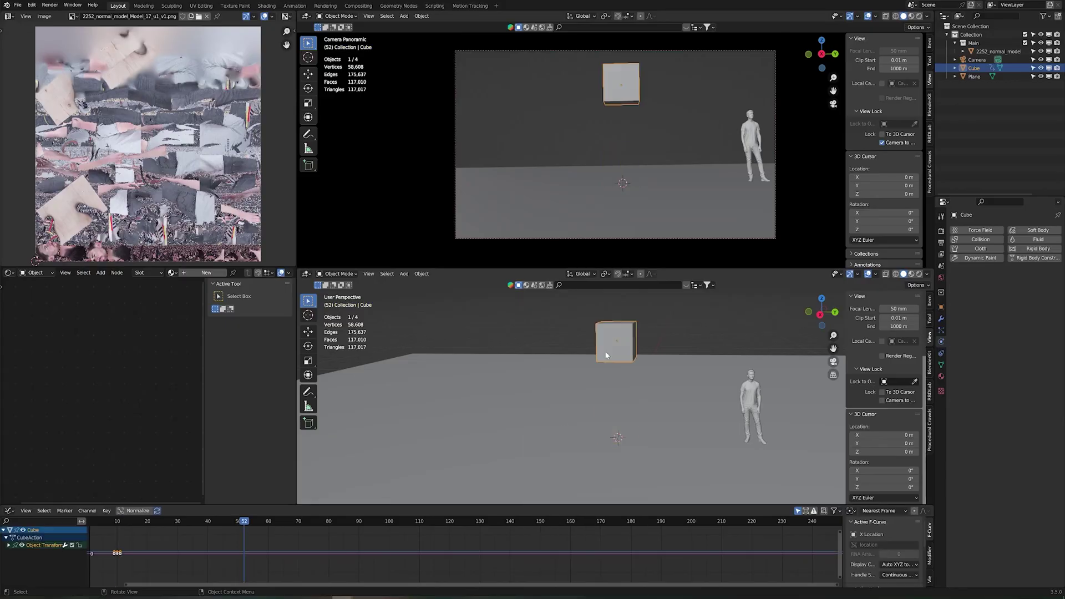
pyautogui.press('i')
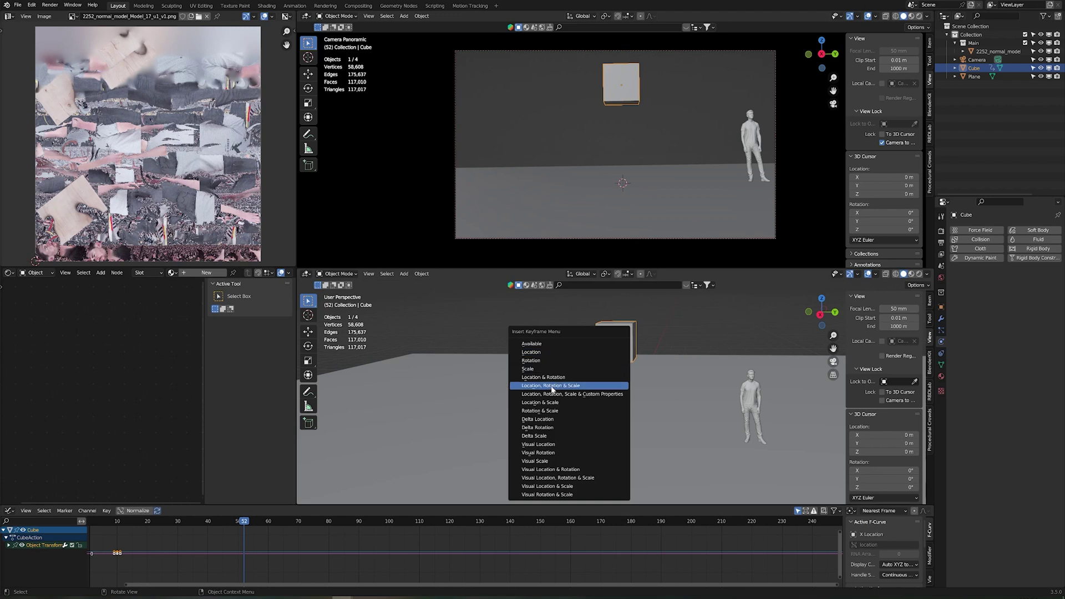
pyautogui.click(536, 362)
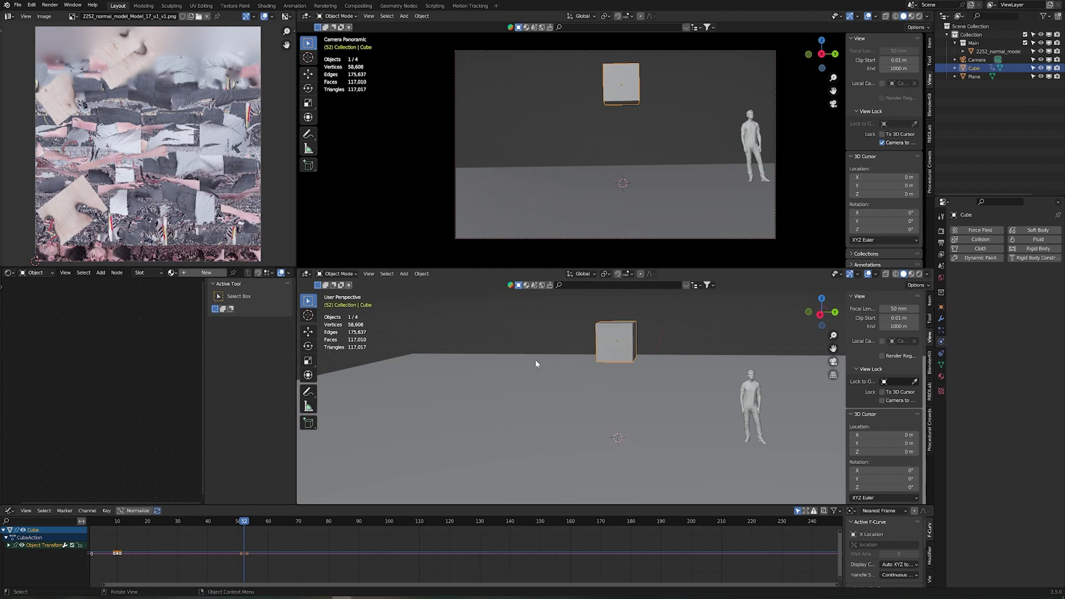
pyautogui.press('i')
pyautogui.click(494, 352)
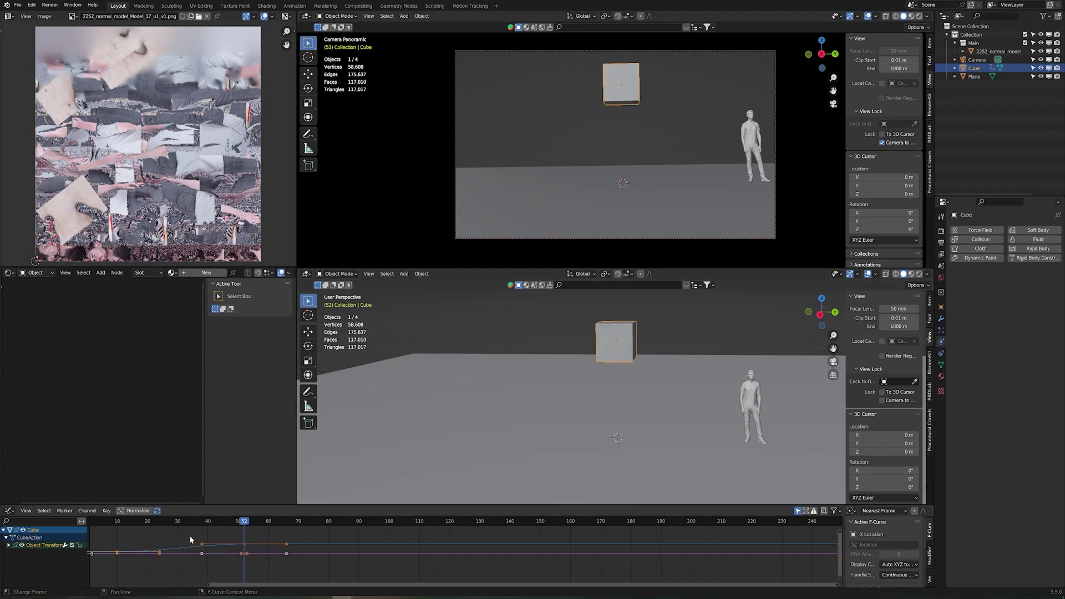
pyautogui.moveTo(150, 519)
pyautogui.mouseDown()
pyautogui.moveTo(134, 519)
pyautogui.moveTo(202, 519)
pyautogui.moveTo(153, 519)
pyautogui.mouseUp()
pyautogui.press('space')
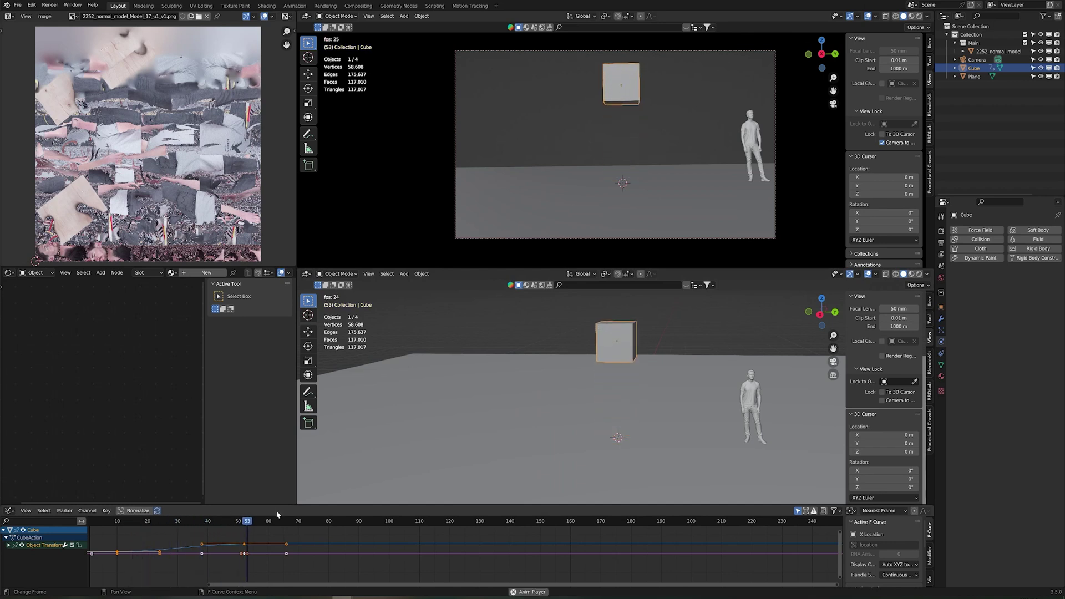
pyautogui.press('space')
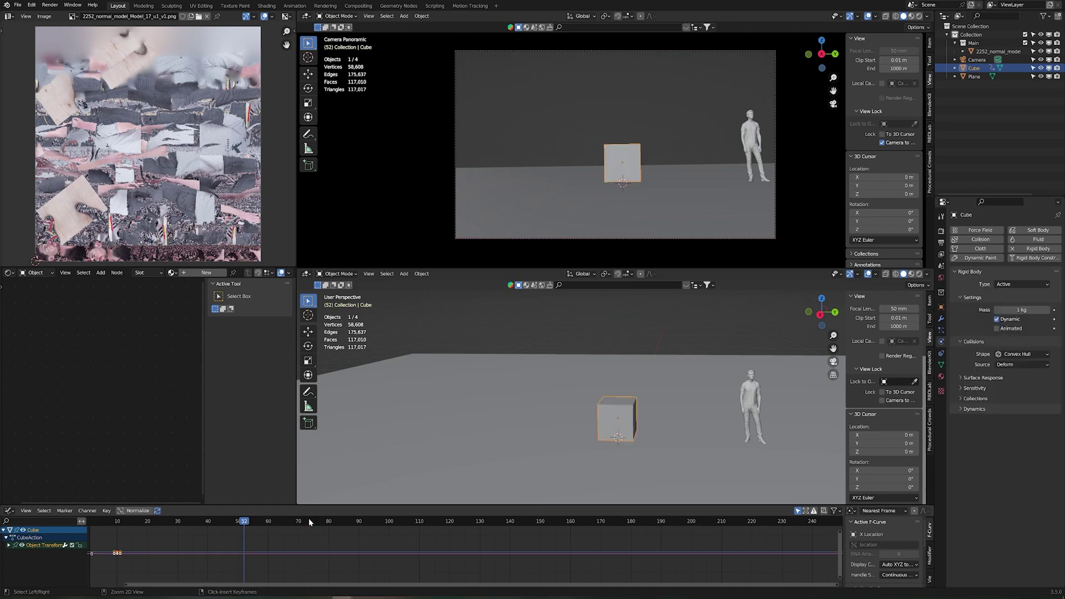
pyautogui.hotkey('ctrl', 'z')
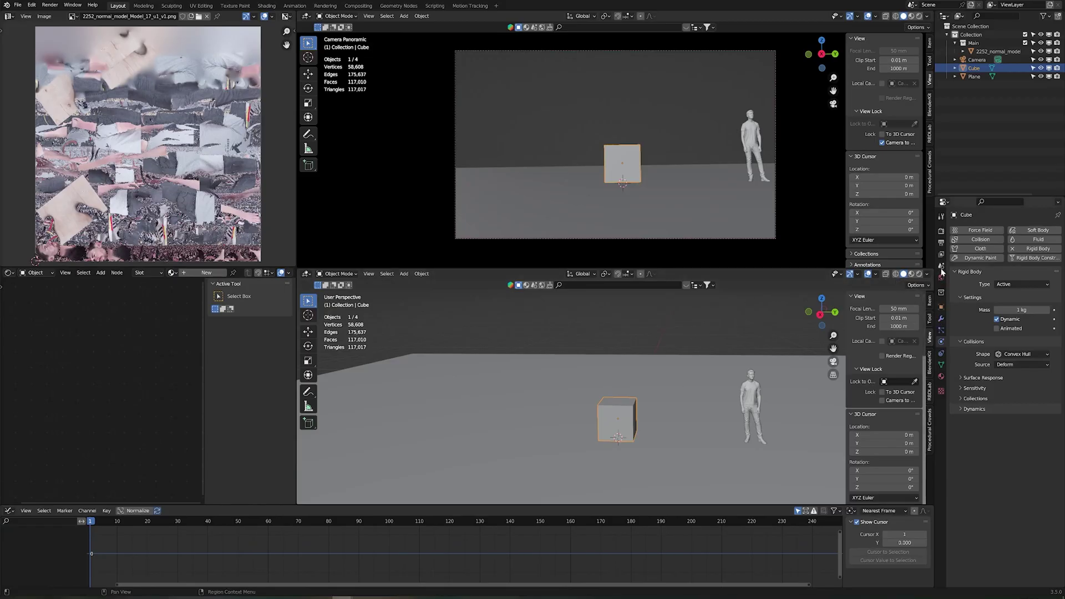
# Step: Set the scene's Gravity Z to 9.8 m/s² in Scene Properties
pyautogui.click(942, 266)
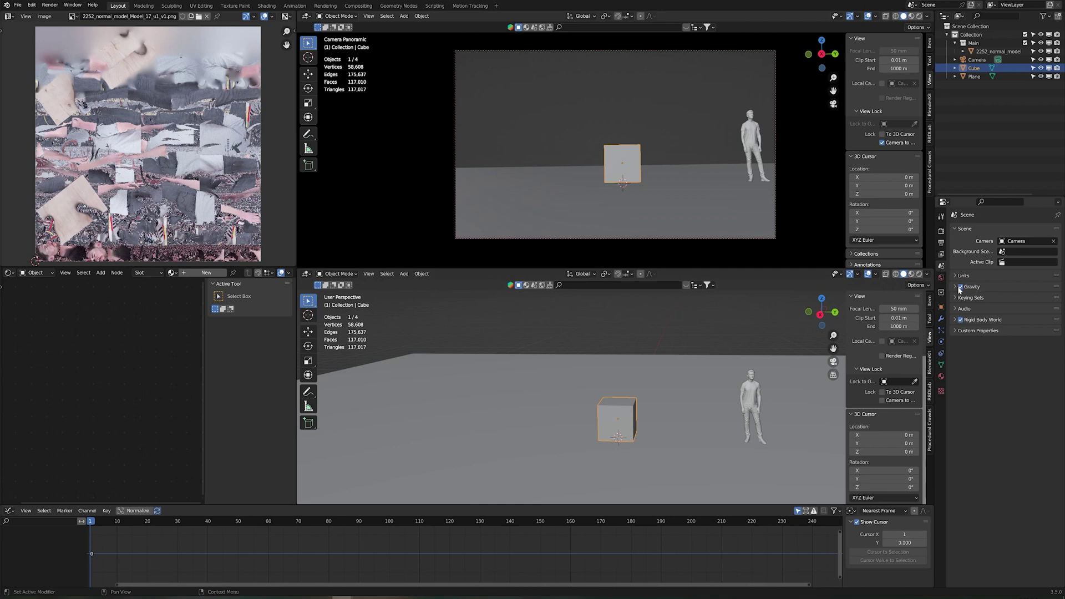
pyautogui.click(956, 287)
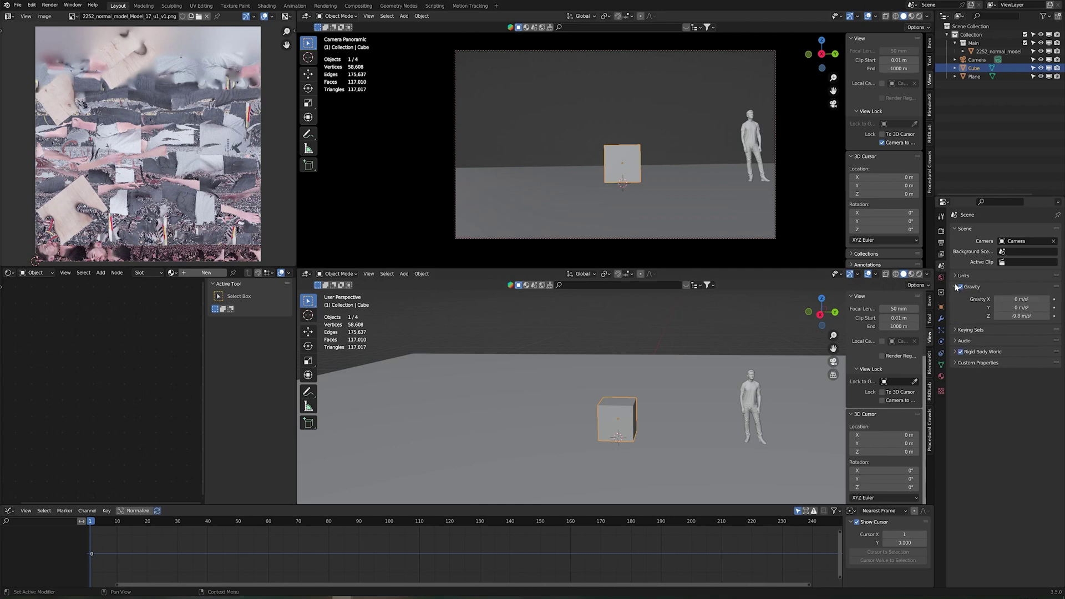
pyautogui.click(1021, 316)
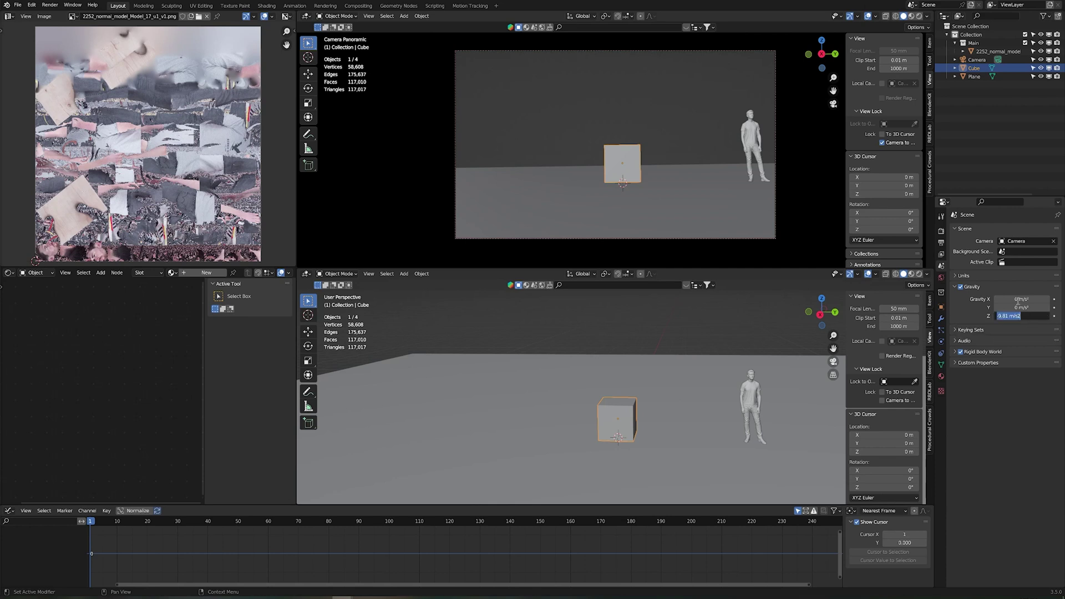
pyautogui.write('9.8')
pyautogui.press('Return')
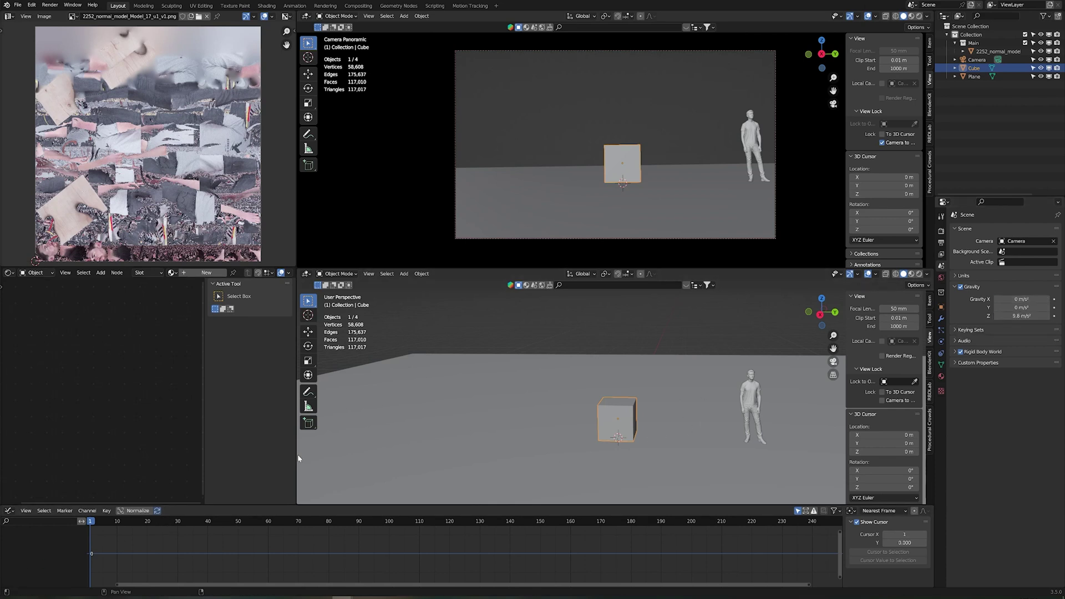
# Step: Play the simulation to watch the cube rise, then rewind to the start frame
pyautogui.press('space')
pyautogui.press('space')
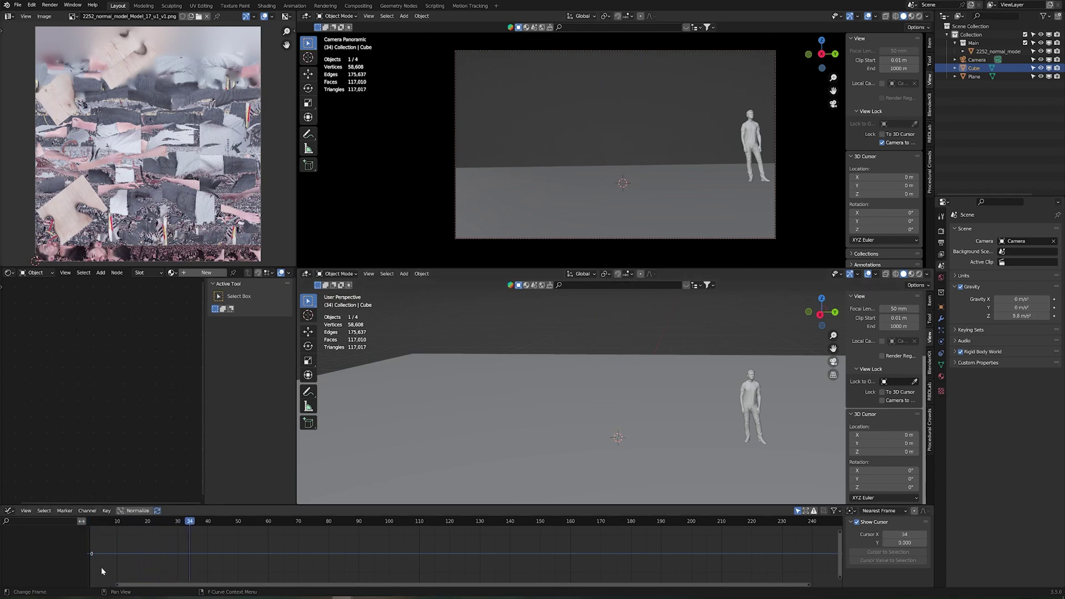
pyautogui.moveTo(101, 520); pyautogui.dragTo(88, 523)
pyautogui.press('space')
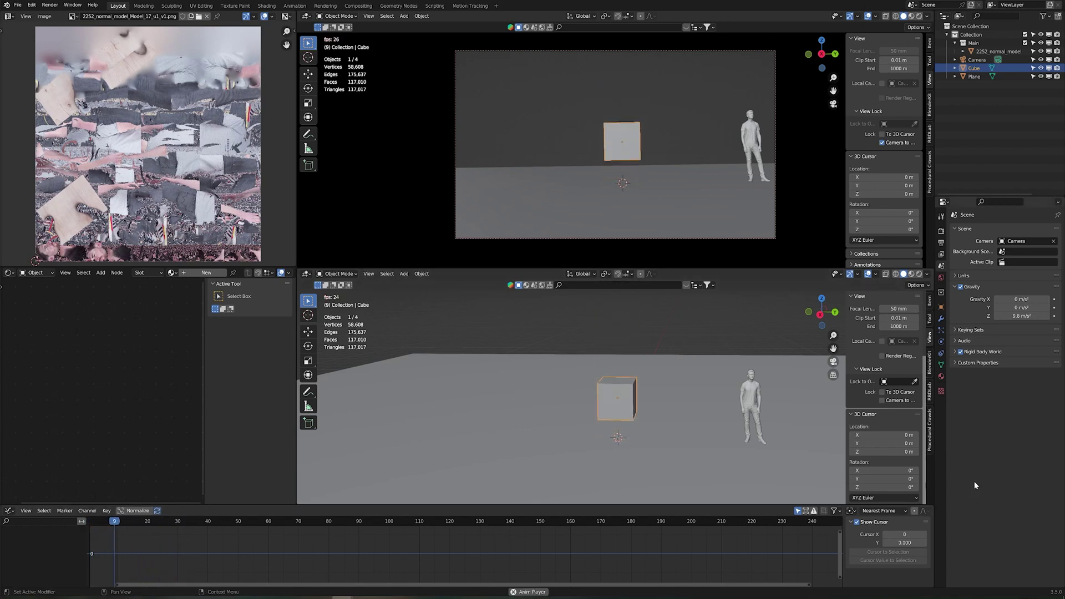
pyautogui.press('Escape')
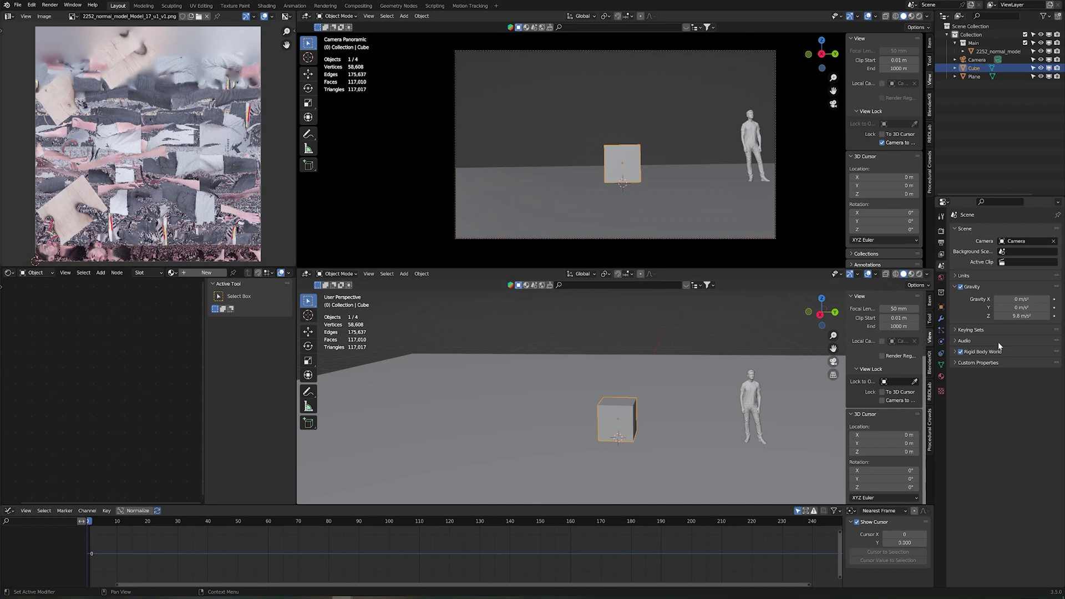
pyautogui.hotkey('shift', 'Left')
# Step: Keyframe the Z gravity at frame 1, then key a new Z gravity value at frame 26
pyautogui.click(1024, 317)
pyautogui.press('Return')
pyautogui.click(1055, 316)
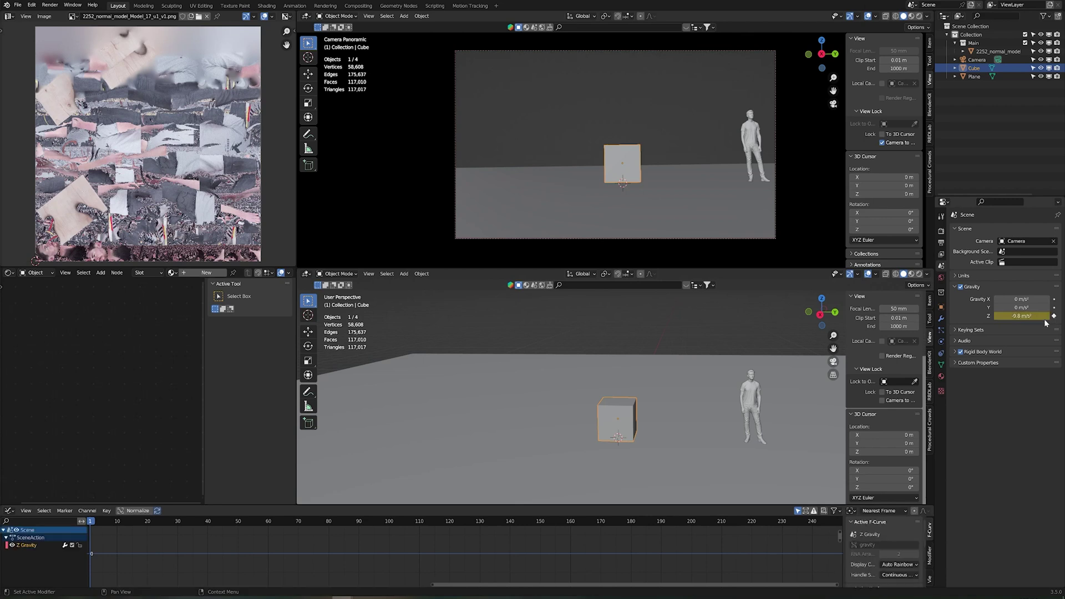
pyautogui.moveTo(116, 526); pyautogui.dragTo(166, 524)
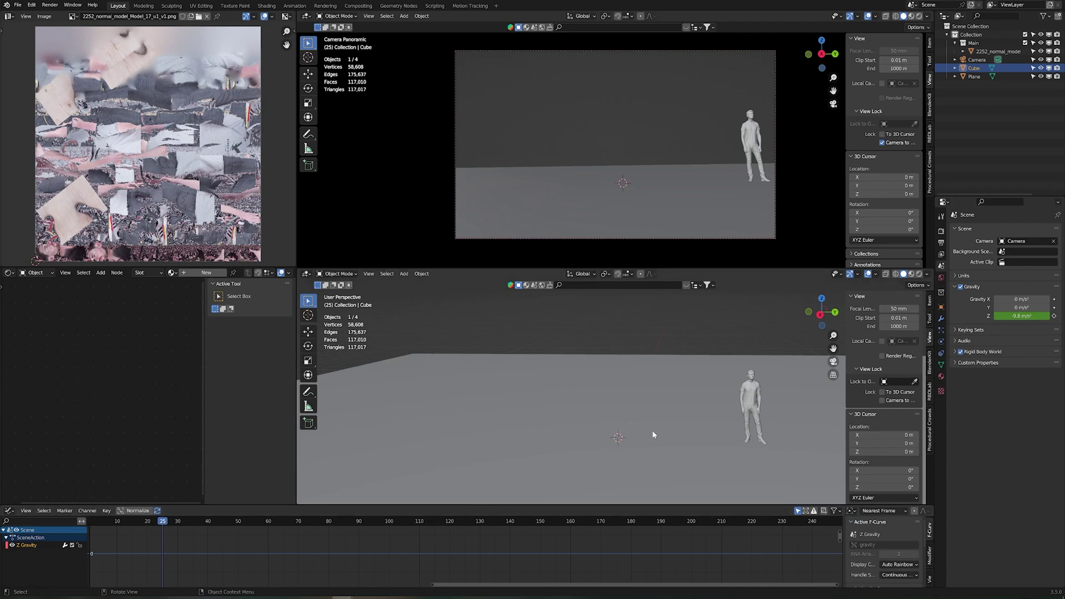
pyautogui.click(1019, 316)
pyautogui.click(1054, 317)
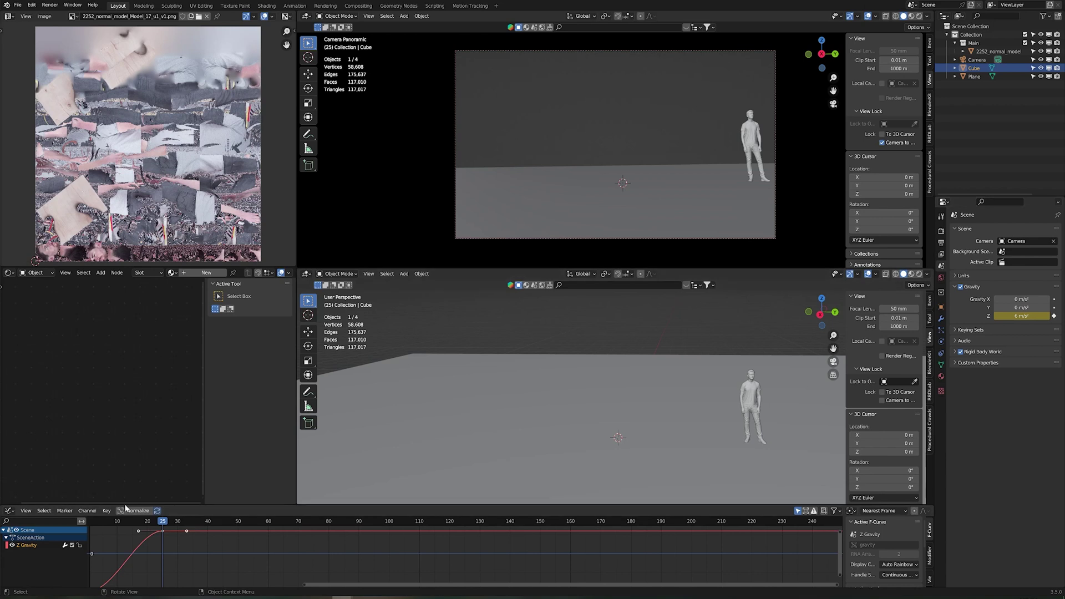
# Step: Frame the Z Gravity curve, play the animation and scrub to frame 31 where the rise ends
pyautogui.press('Home')
pyautogui.scroll(1, 141, 562)
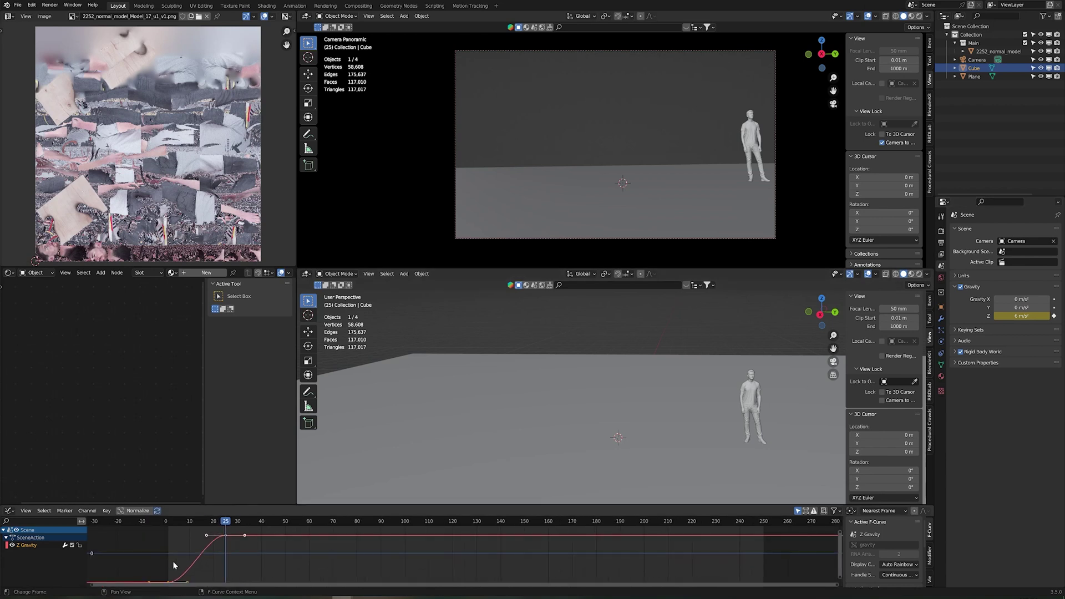
pyautogui.click(172, 517)
pyautogui.press('space')
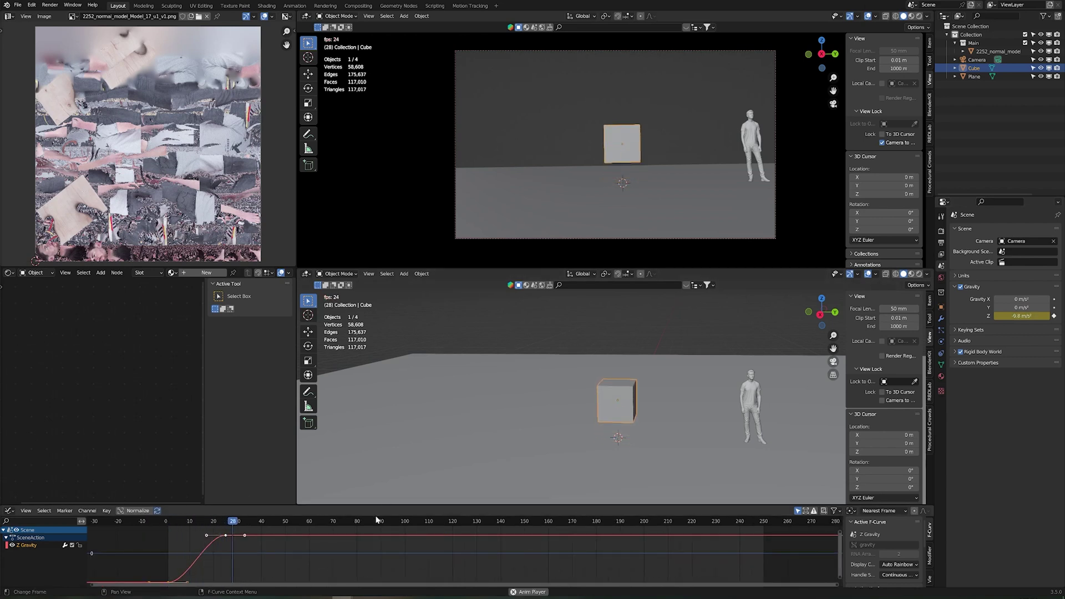
pyautogui.press('space')
pyautogui.moveTo(264, 526); pyautogui.dragTo(297, 554)
pyautogui.moveTo(213, 525); pyautogui.dragTo(246, 527)
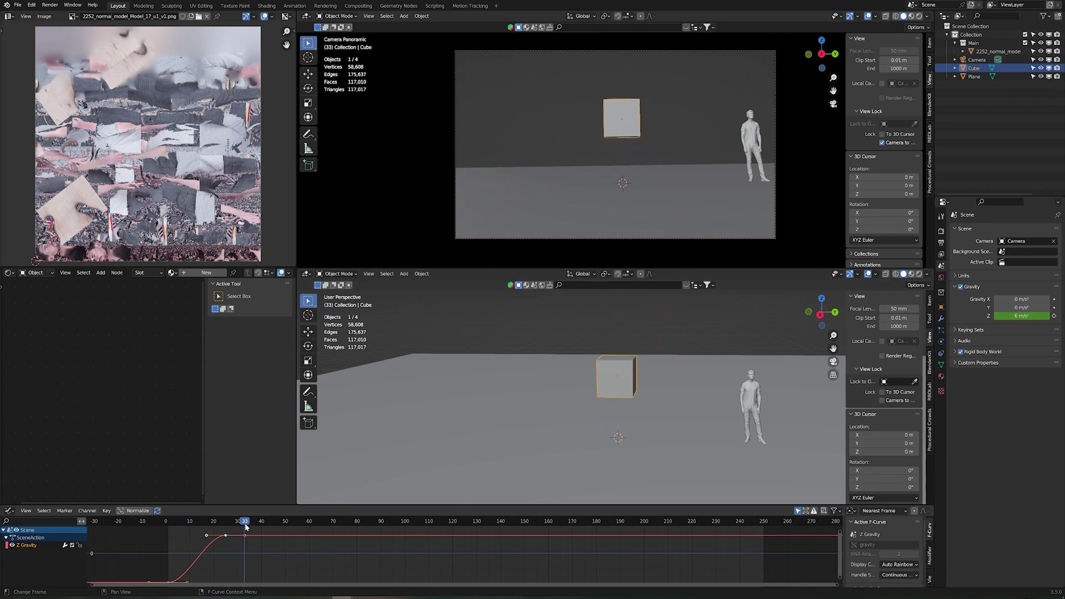
# Step: Key Z gravity to 0 m/s² at frame 33 and play to test the change
pyautogui.click(1046, 314)
pyautogui.press('Return')
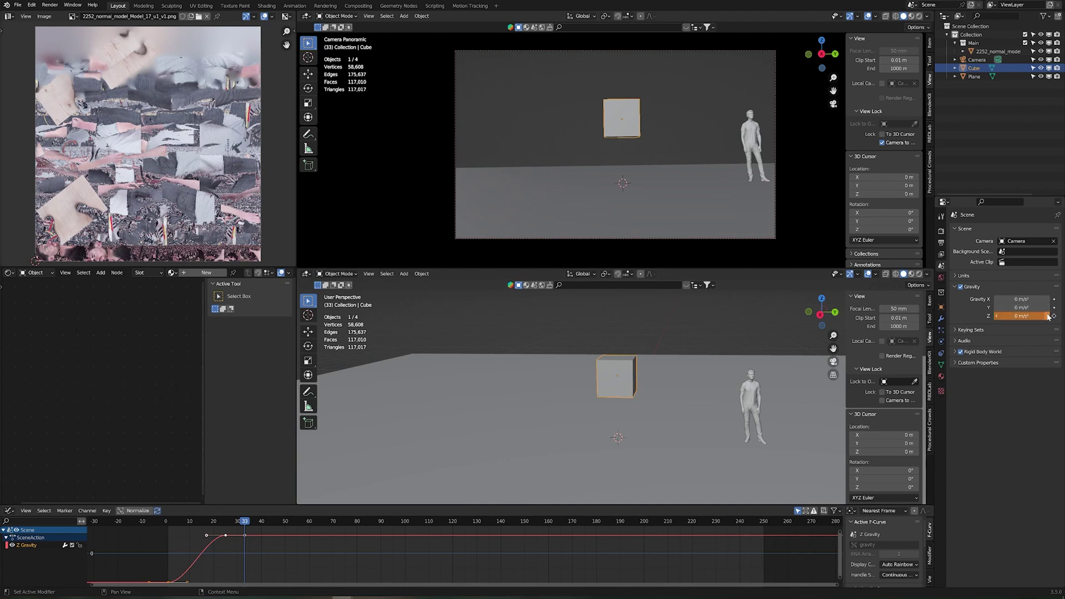
pyautogui.click(1055, 317)
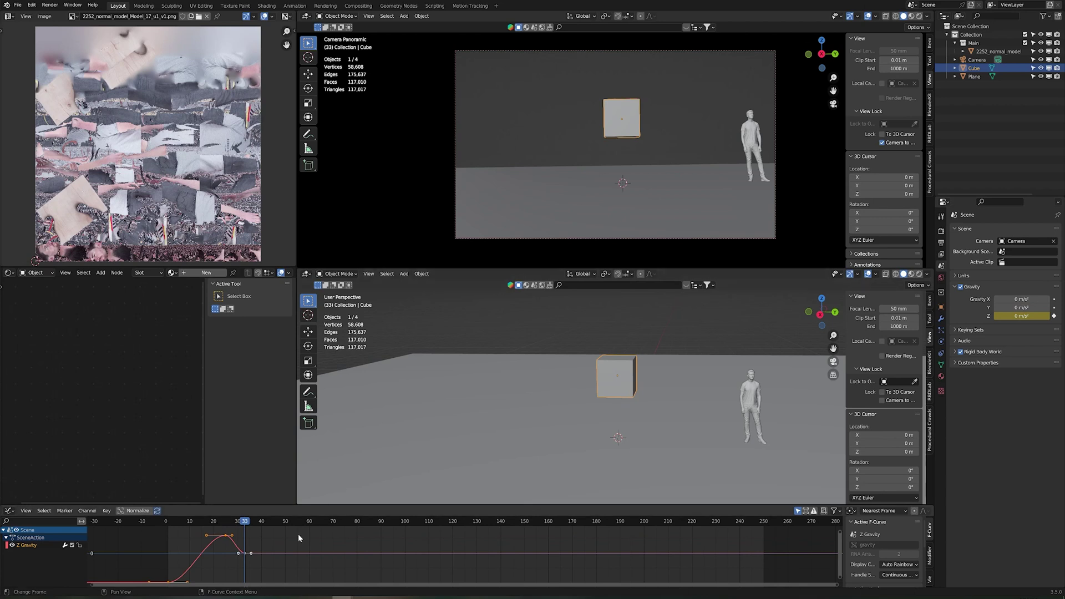
pyautogui.press('space')
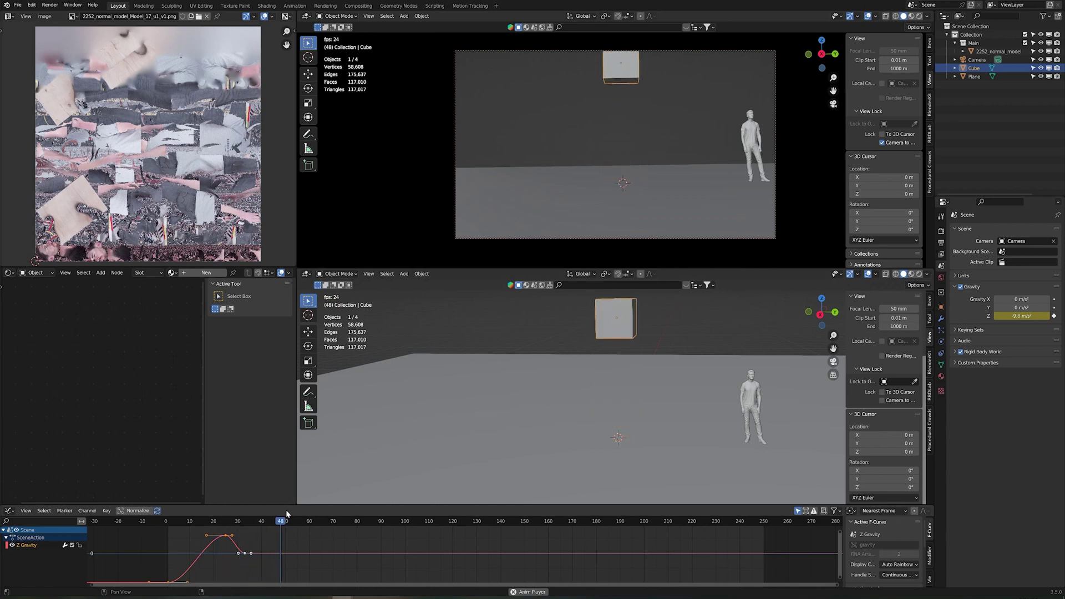
pyautogui.press('Escape')
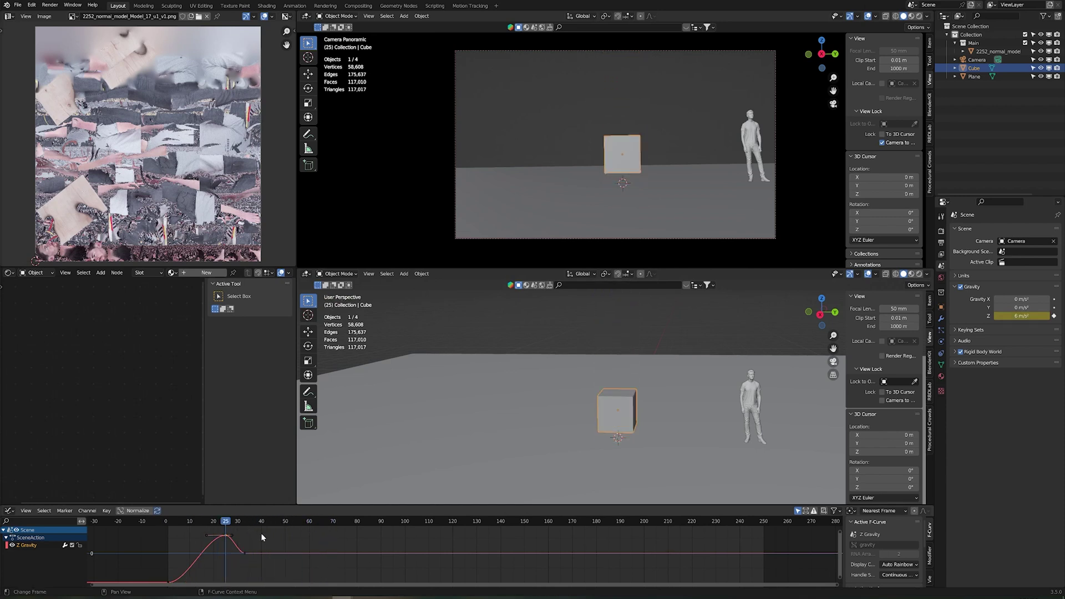
# Step: In an enlarged Graph Editor, drag the frame-25 gravity key down to 1.18 m/s²
pyautogui.moveTo(220, 544); pyautogui.dragTo(269, 532, button='middle')
pyautogui.moveTo(273, 504); pyautogui.dragTo(273, 458)
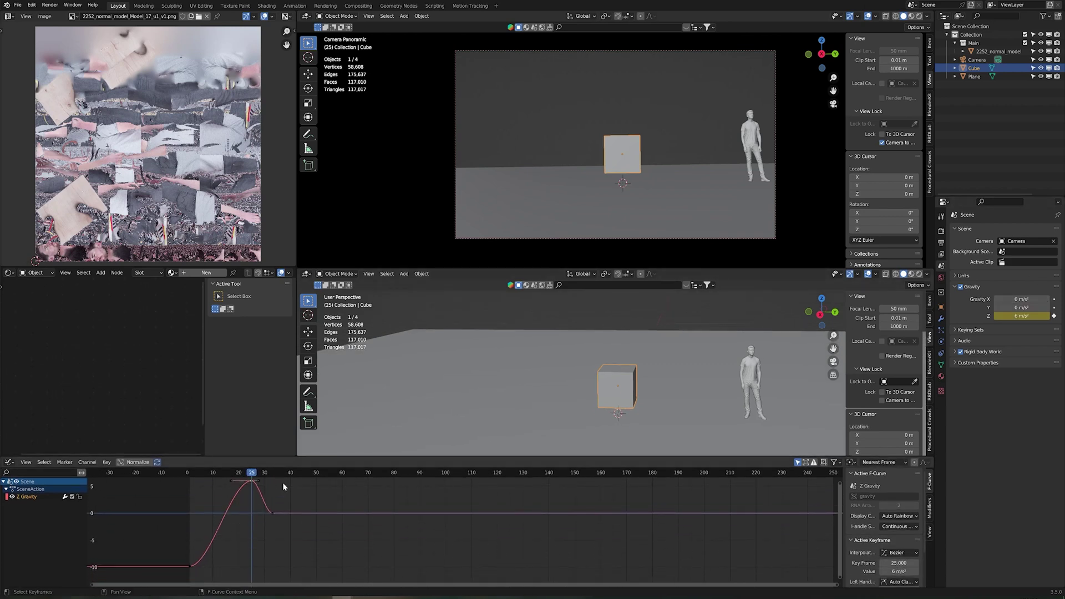
pyautogui.press('g')
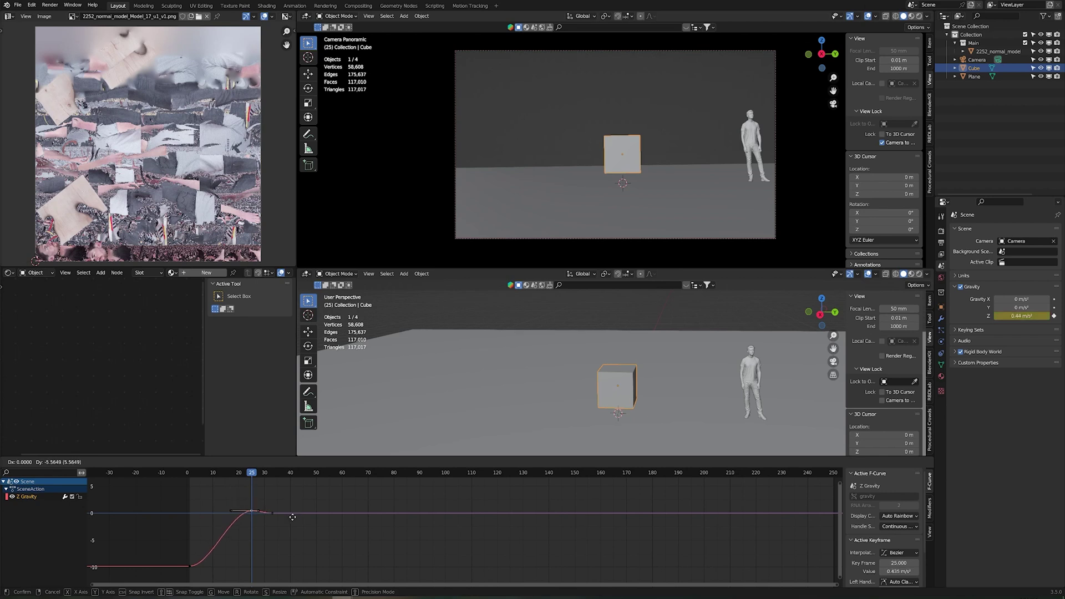
pyautogui.click(273, 514)
# Step: Play from the start to watch the cube drift gently up out of view, then return to frame 1
pyautogui.click(196, 472)
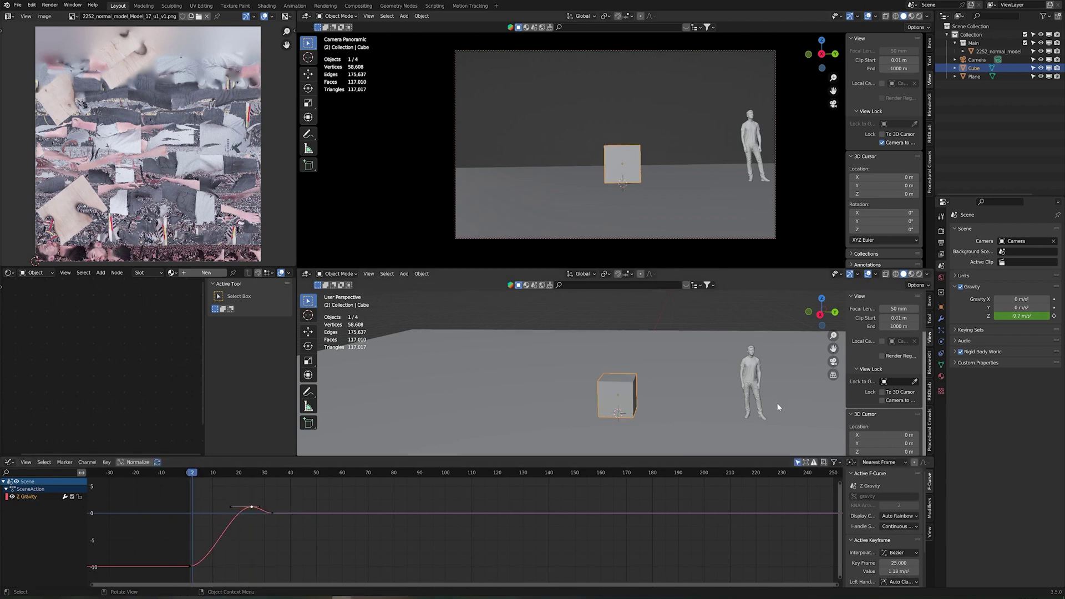
pyautogui.press('space')
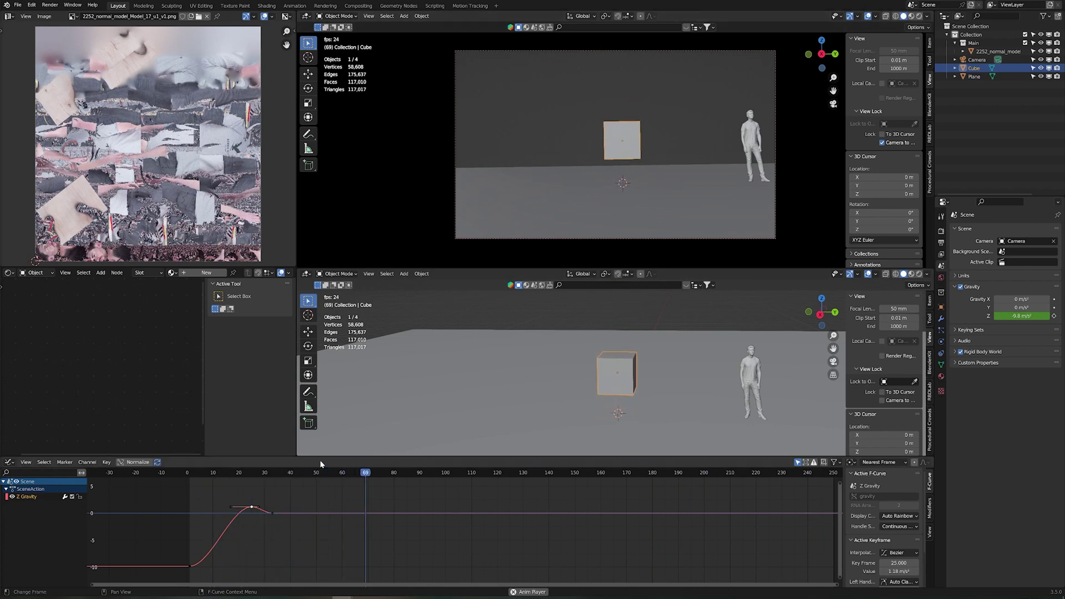
pyautogui.press('Escape')
pyautogui.click(192, 475)
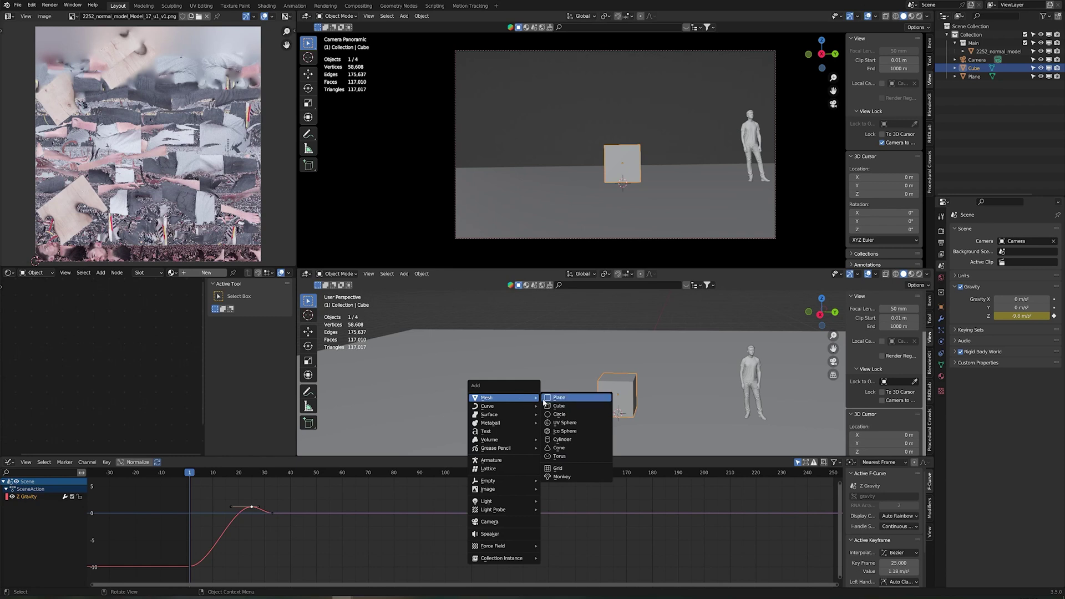
# Step: Add a second cube scaled to about 0.39 and place it beside the main cube's upper corner
pyautogui.click(555, 405)
pyautogui.press('s')
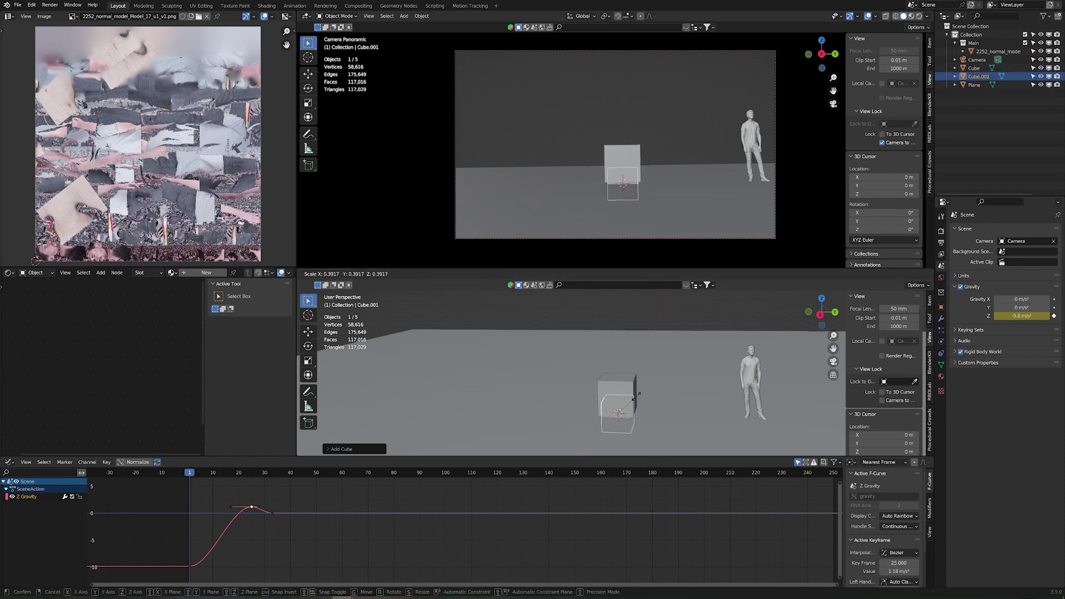
pyautogui.click(626, 415)
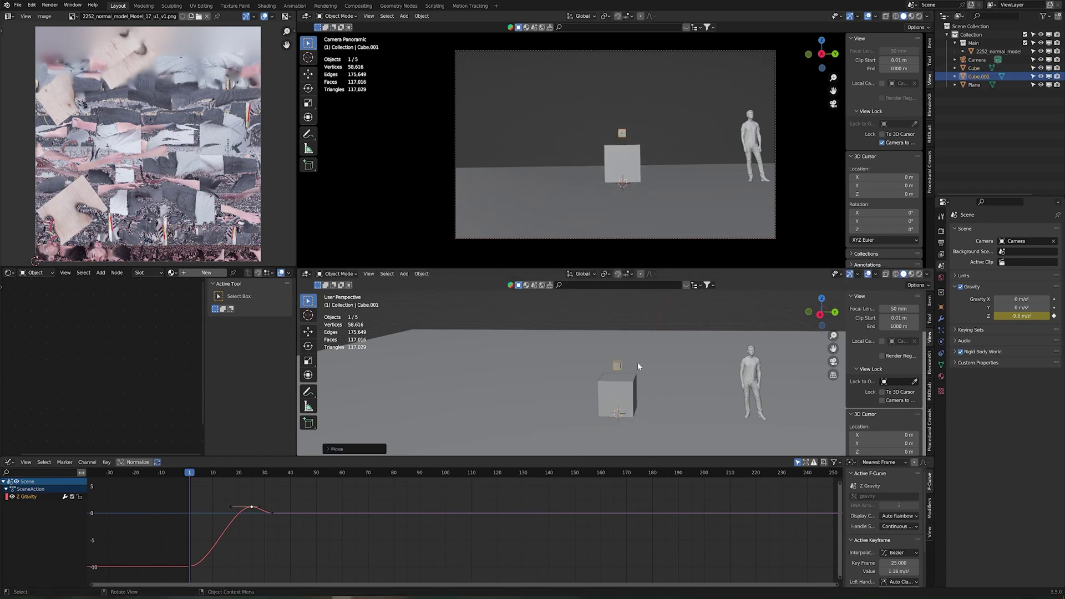
pyautogui.press('KP_7')
pyautogui.press('g')
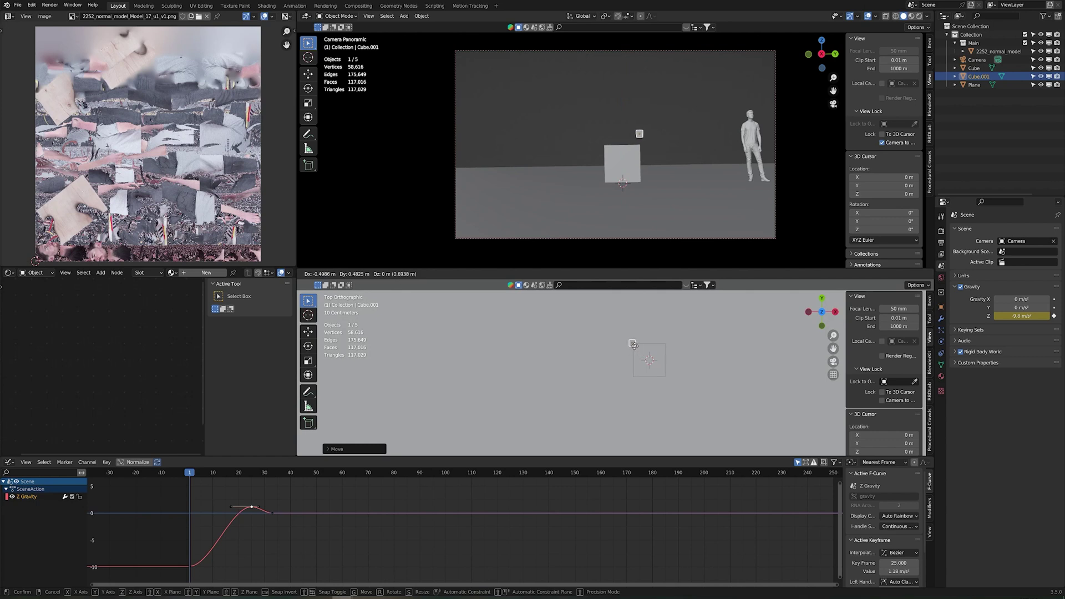
pyautogui.click(636, 345)
pyautogui.moveTo(635, 345); pyautogui.dragTo(484, 453, button='middle')
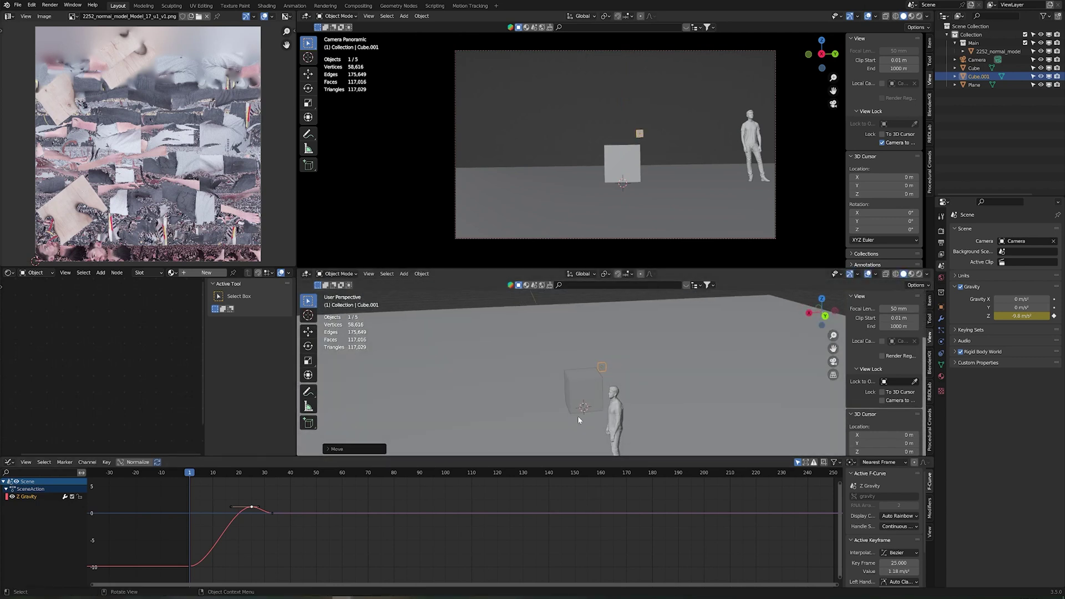
pyautogui.hotkey('ctrl', 'a')
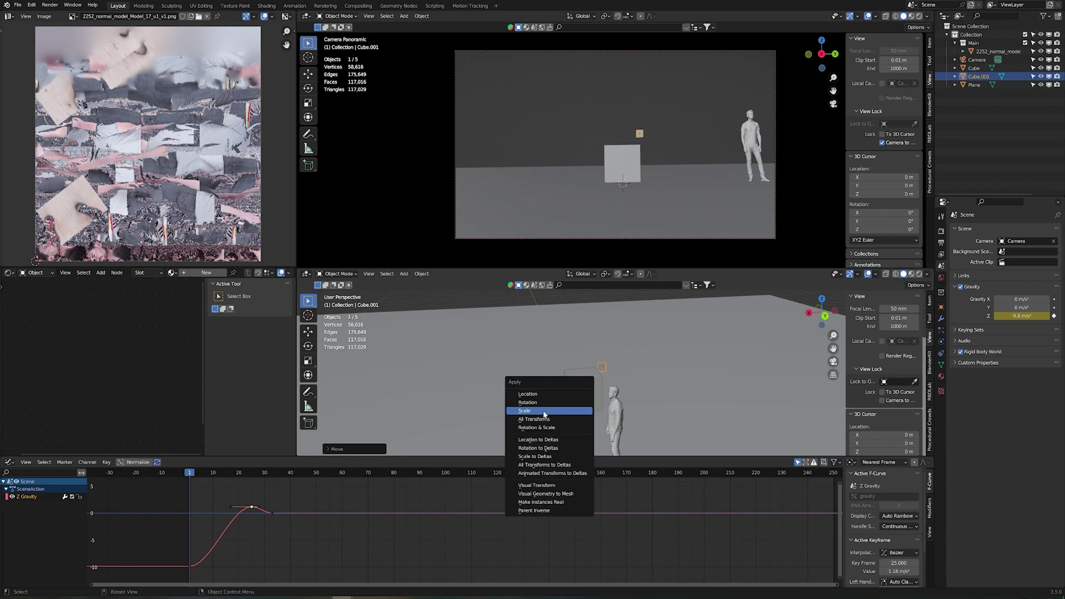
# Step: Apply Cube.001's scale and make it a Passive rigid body
pyautogui.click(536, 411)
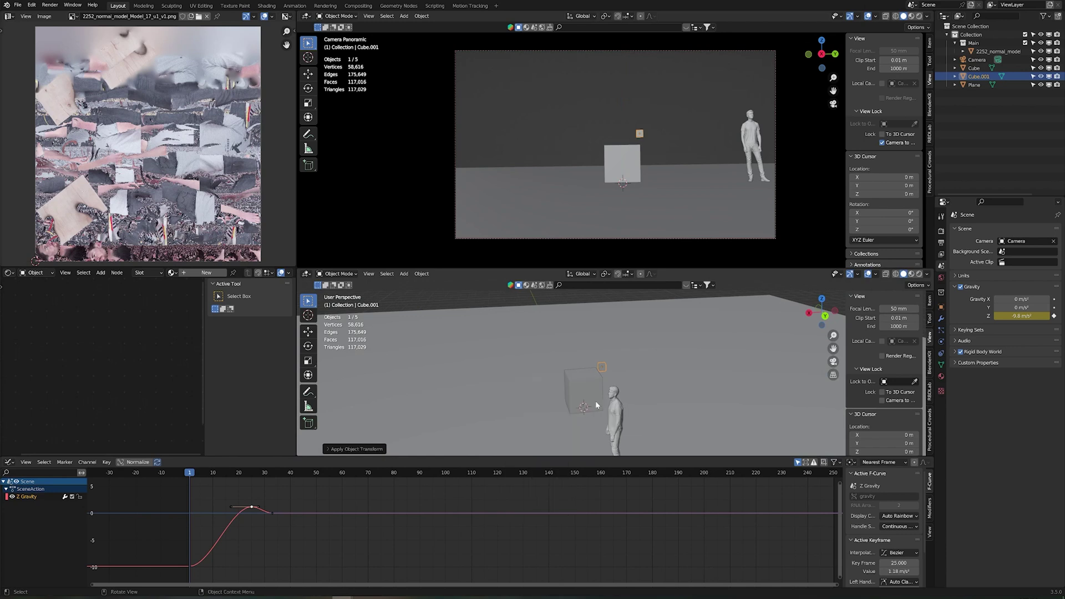
pyautogui.scroll(1, 597, 405)
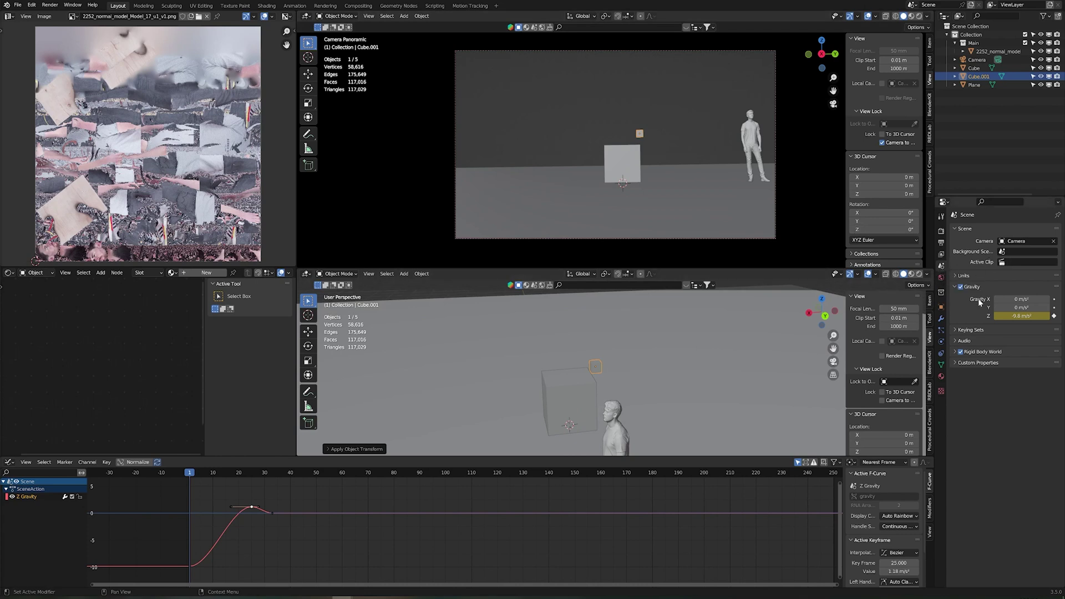
pyautogui.click(942, 342)
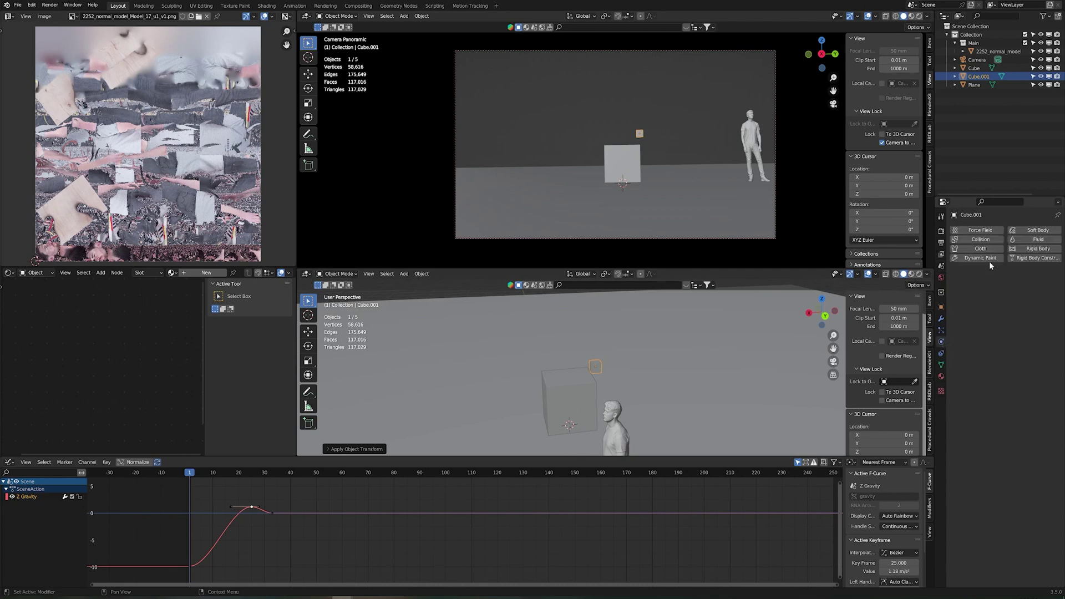
pyautogui.click(1033, 249)
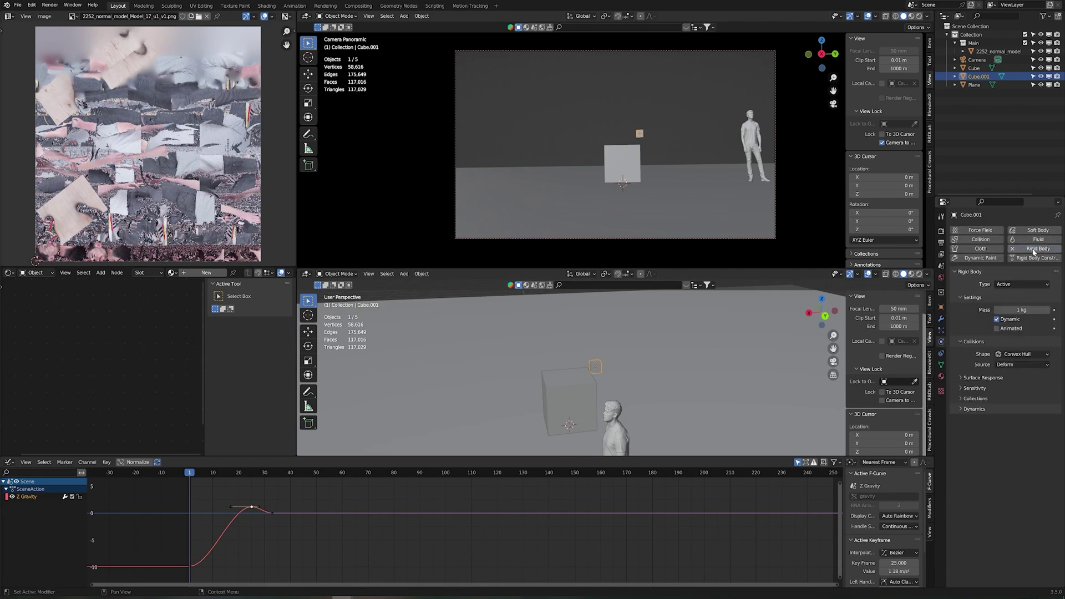
pyautogui.click(1013, 304)
# Step: Play the simulation to watch the rising cube hit Cube.001 and tumble, then rewind
pyautogui.press('space')
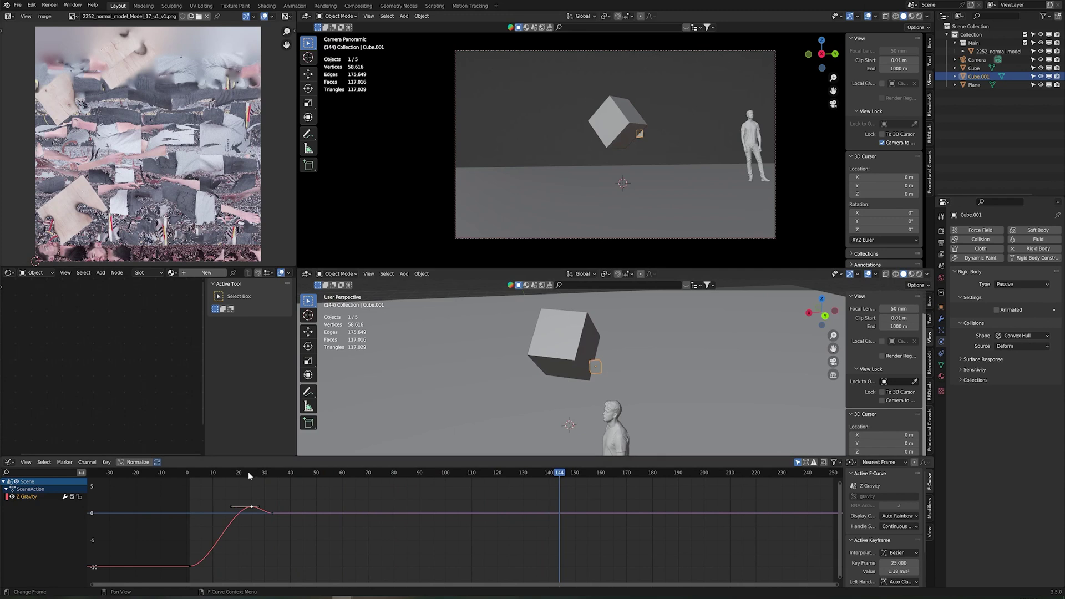
pyautogui.press('space')
pyautogui.click(211, 484)
# Step: Nudge the small helper cube slightly along Z, viewing the two cubes up close
pyautogui.moveTo(668, 365); pyautogui.dragTo(592, 391, button='middle')
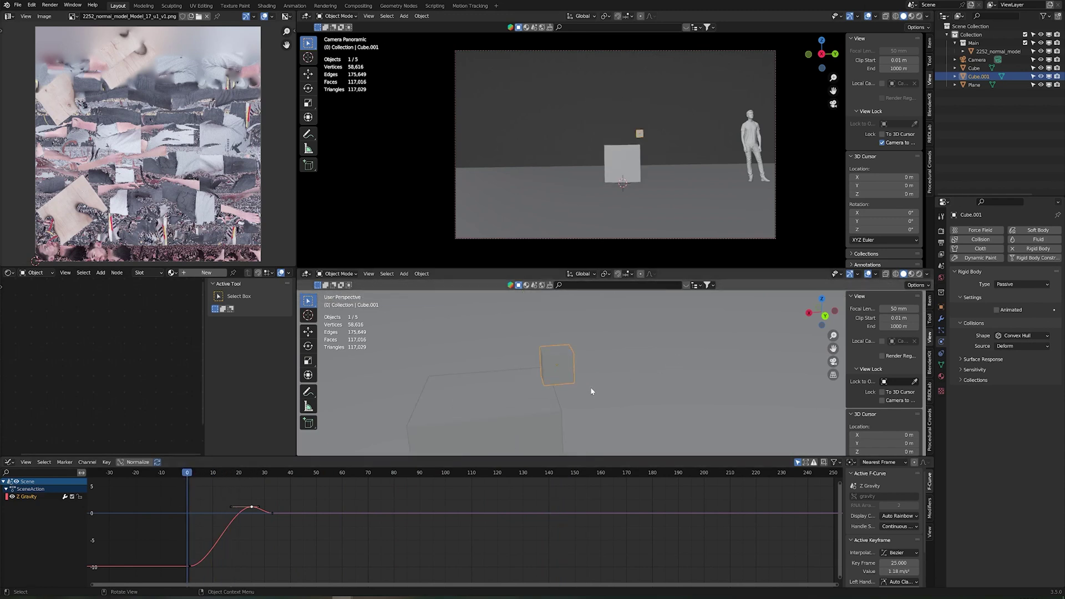
pyautogui.press('g')
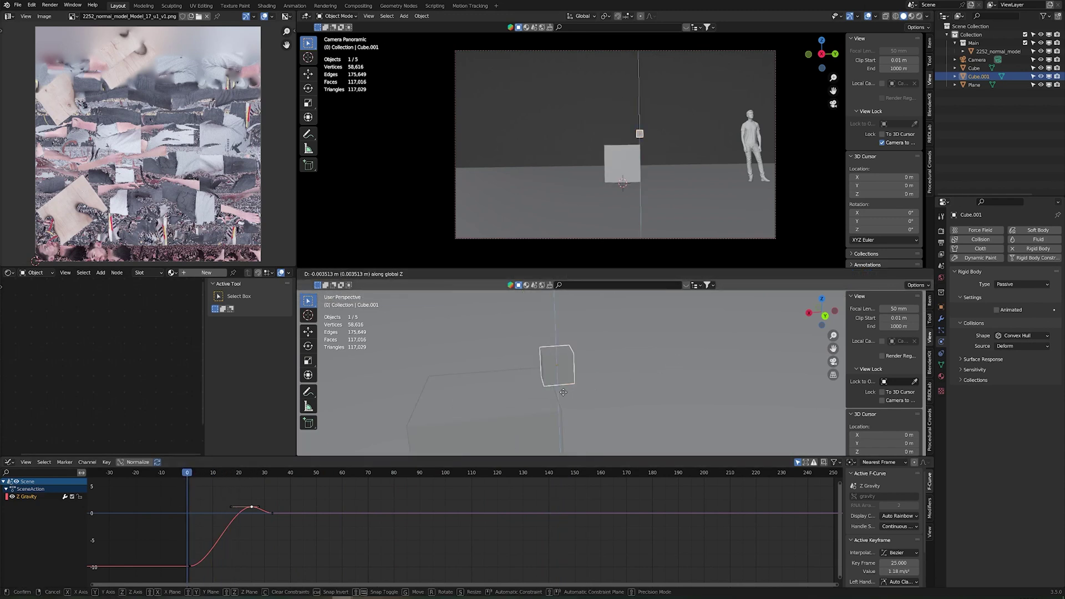
pyautogui.click(564, 396)
pyautogui.moveTo(564, 396); pyautogui.dragTo(582, 377, button='middle')
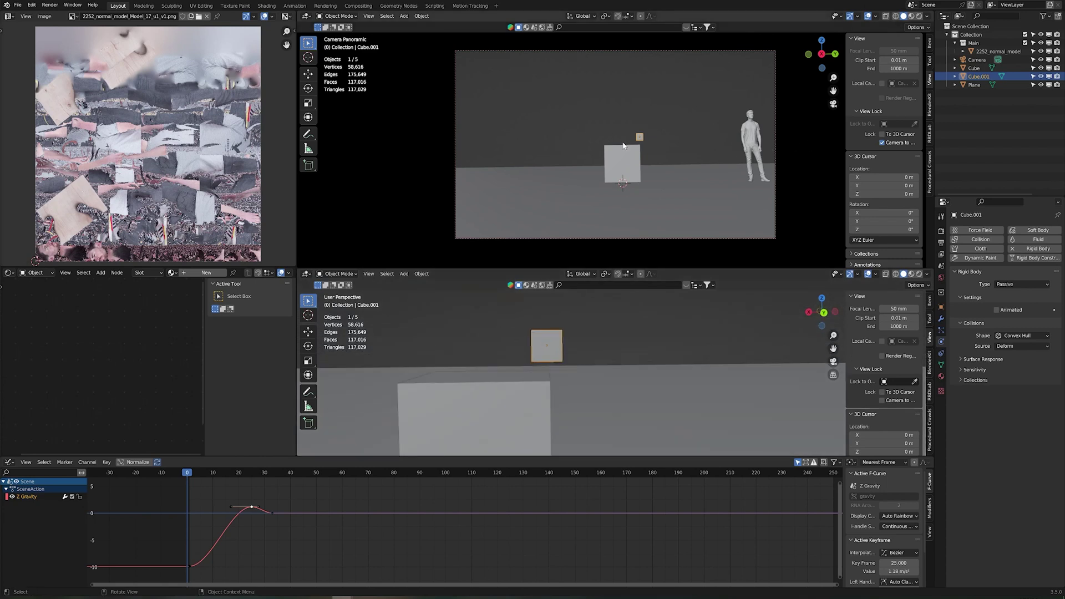
# Step: Turn off Cube.001's eye and monitor icons, then play to confirm the cube still tumbles
pyautogui.click(1042, 76)
pyautogui.click(1050, 76)
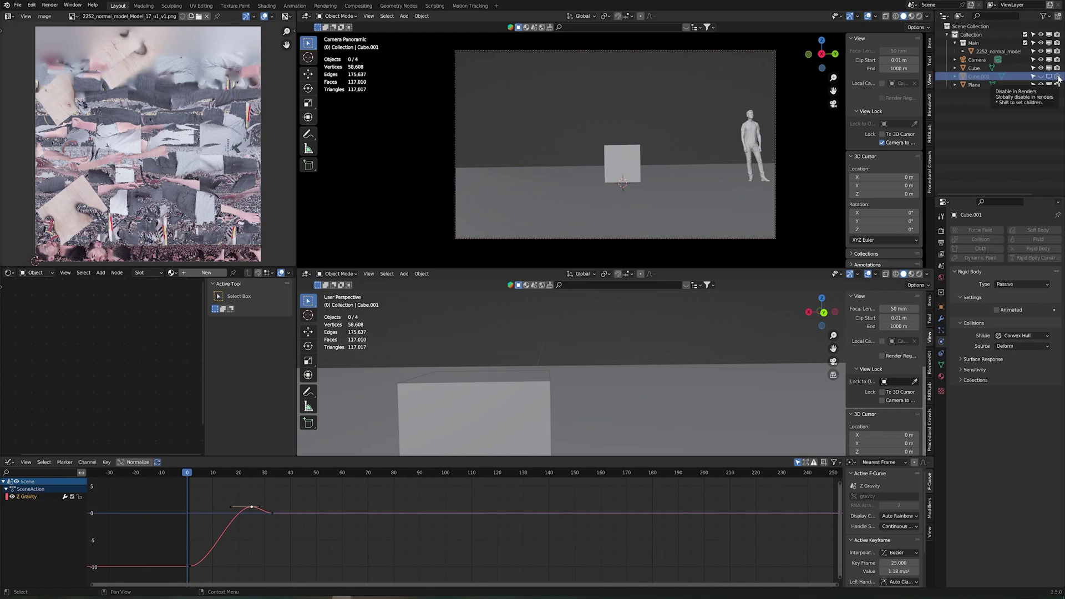
pyautogui.press('space')
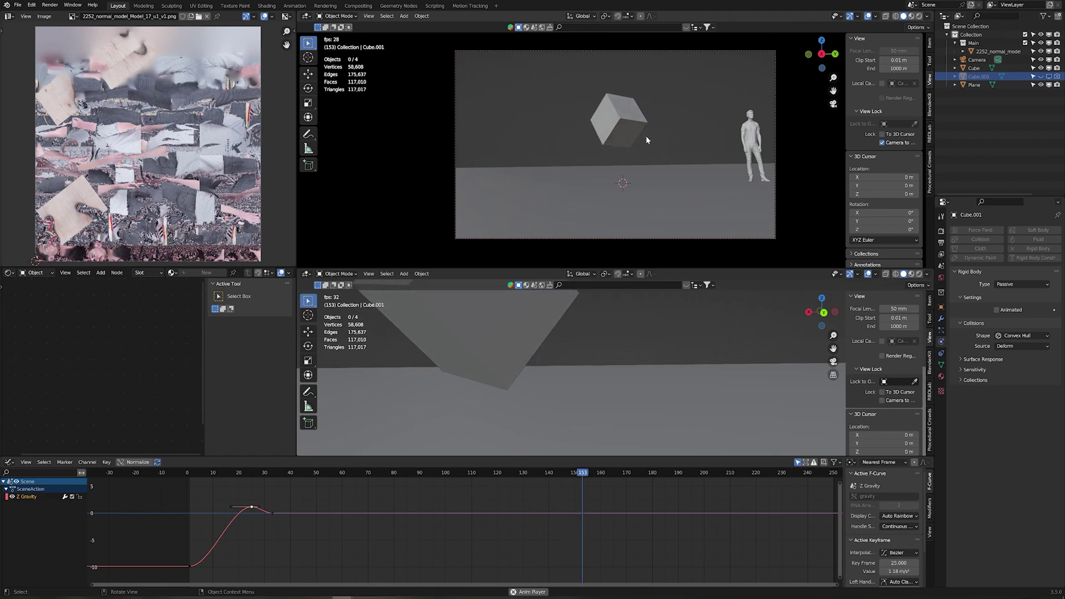
pyautogui.press('Escape')
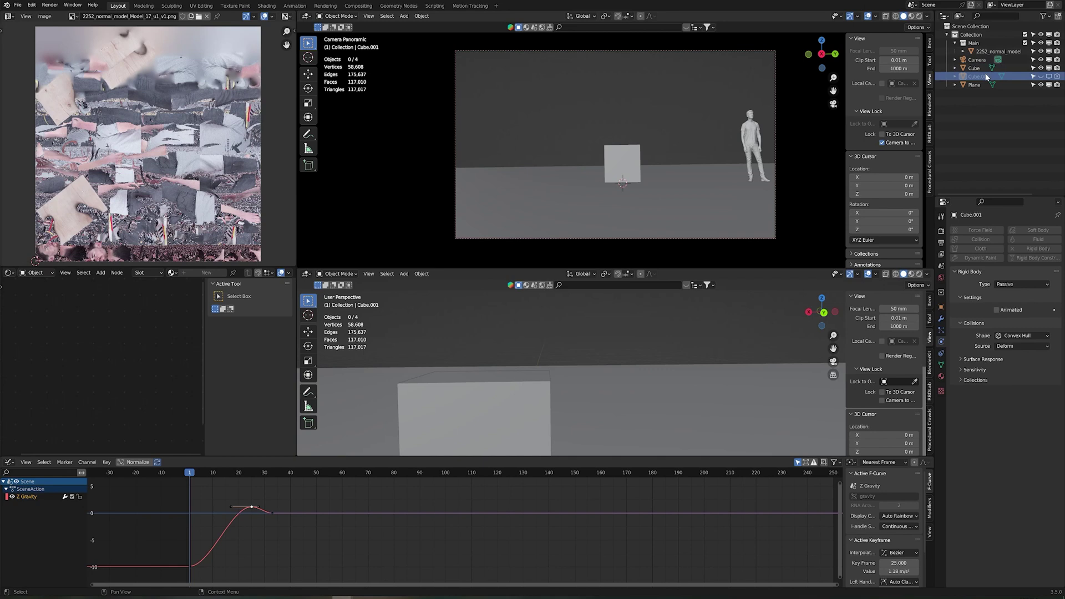
# Step: Delete Cube.001 and preview the cube's motion under the animated gravity, then reset
pyautogui.press('x')
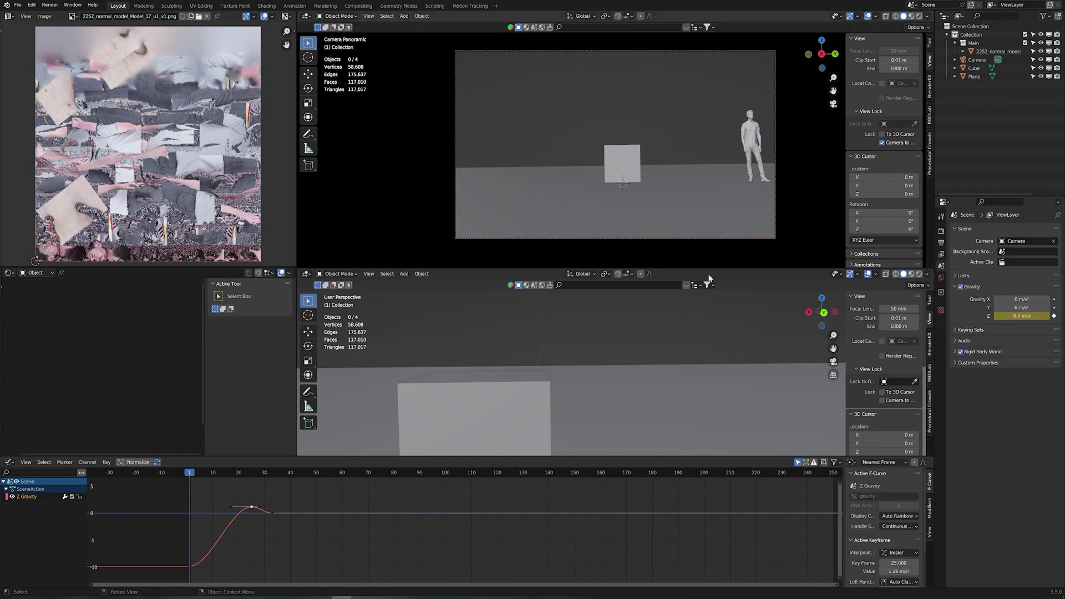
pyautogui.press('space')
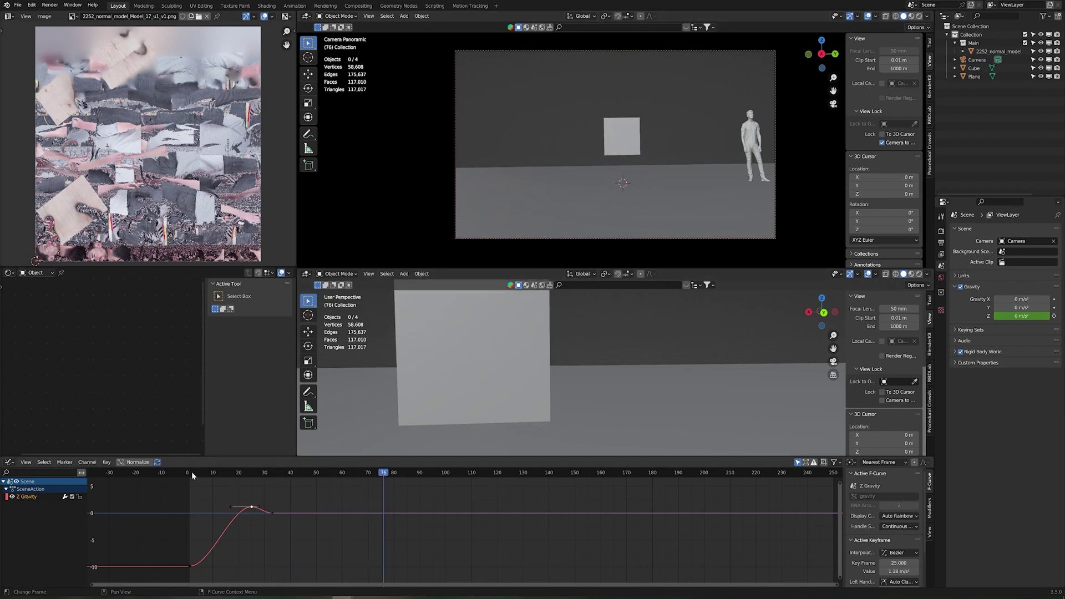
pyautogui.press('Escape')
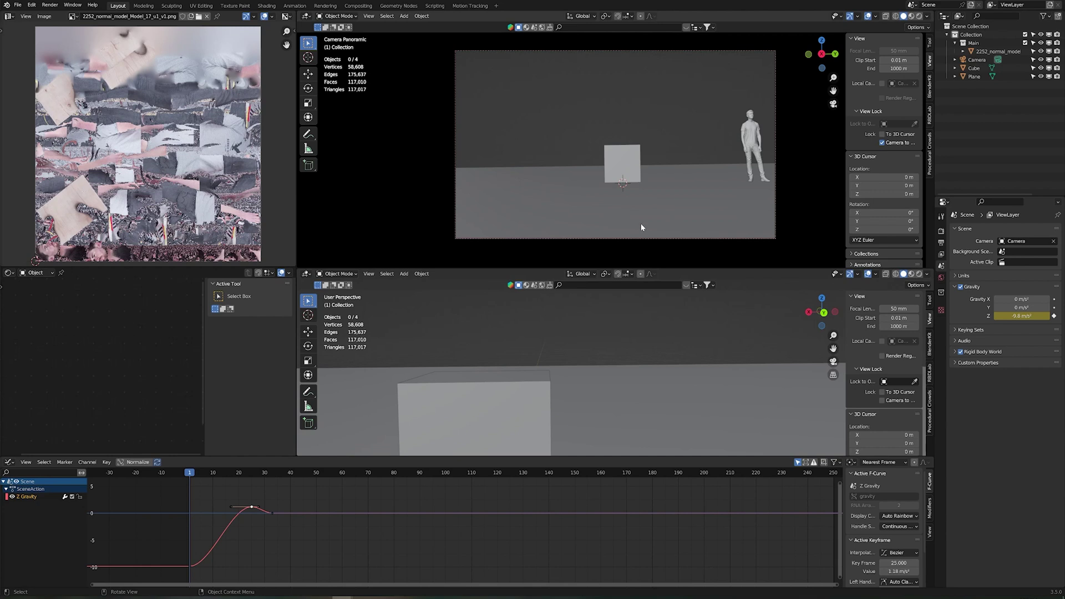
# Step: Add a Turbulence force field with strength 23.2 and replay the animation to preview it
pyautogui.moveTo(501, 399); pyautogui.dragTo(632, 427, button='middle')
pyautogui.hotkey('shift', 'a')
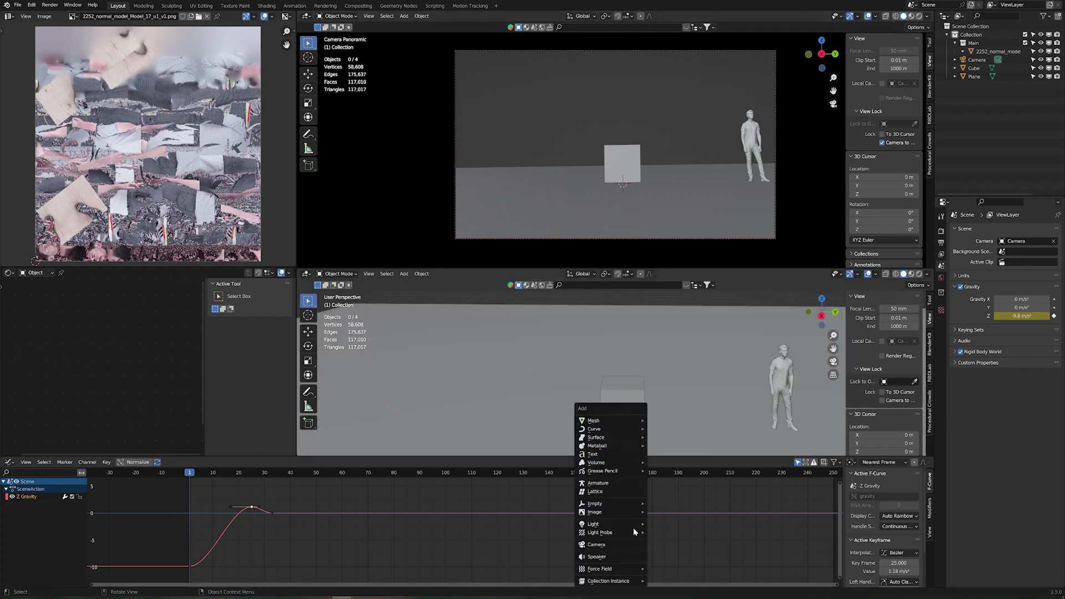
pyautogui.moveTo(608, 574)
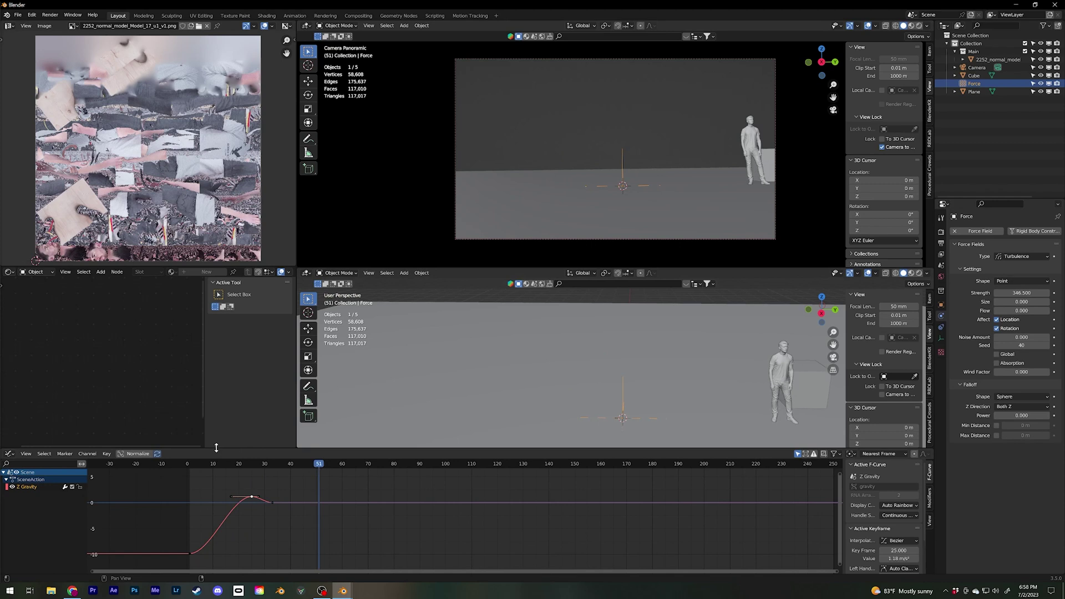
pyautogui.click(183, 465)
pyautogui.press('space')
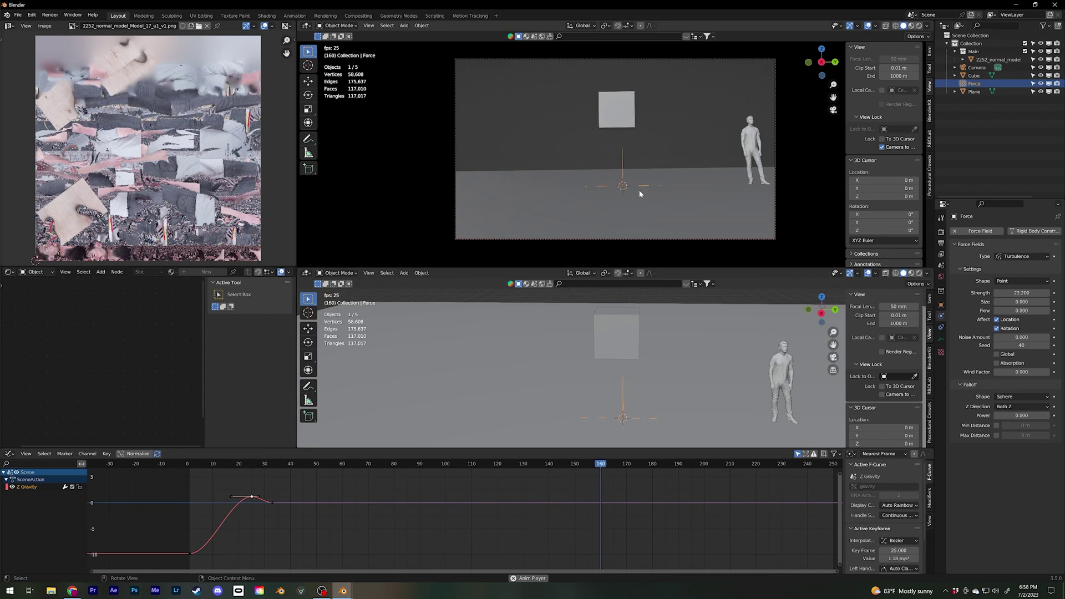
pyautogui.hotkey('alt', 'F11')
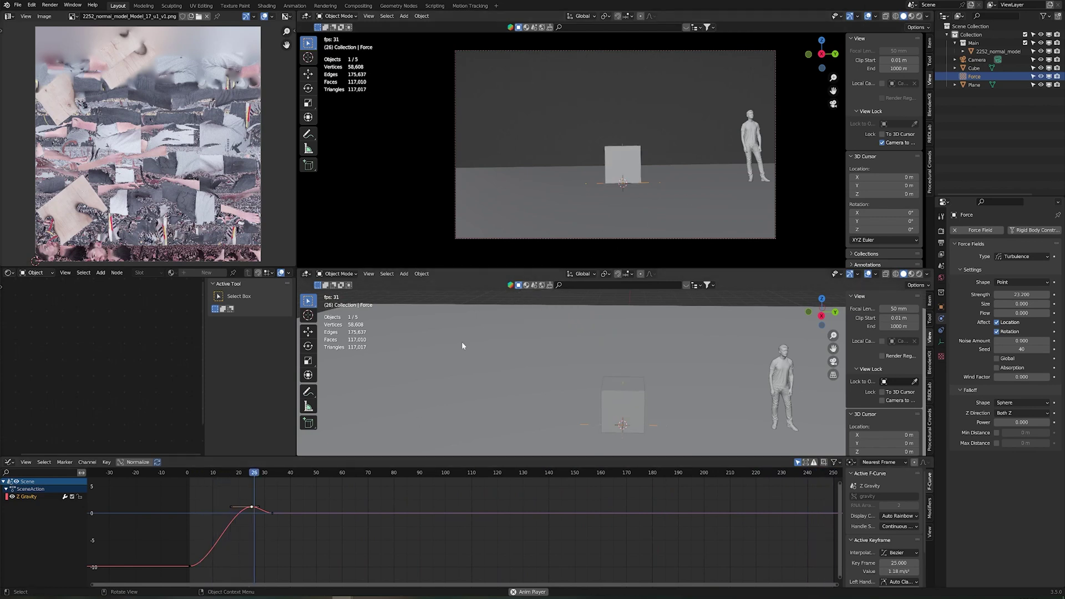
# Step: Change the field to a Force with strength -10.7 and replay to see the cube hovering
pyautogui.press('space')
pyautogui.hotkey('ctrl', 'z')
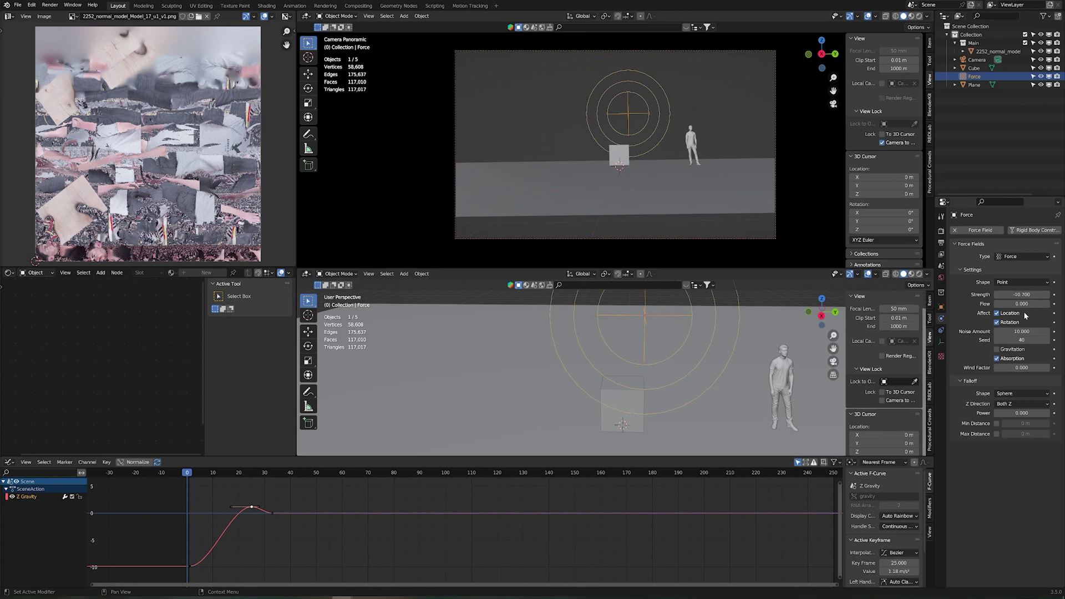
pyautogui.press('space')
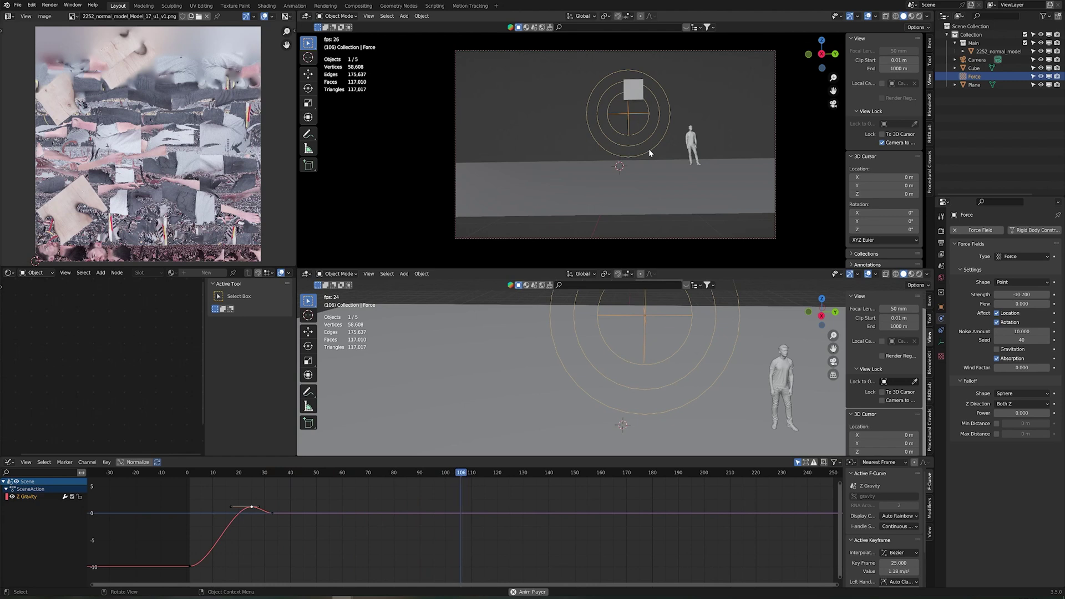
pyautogui.press('space')
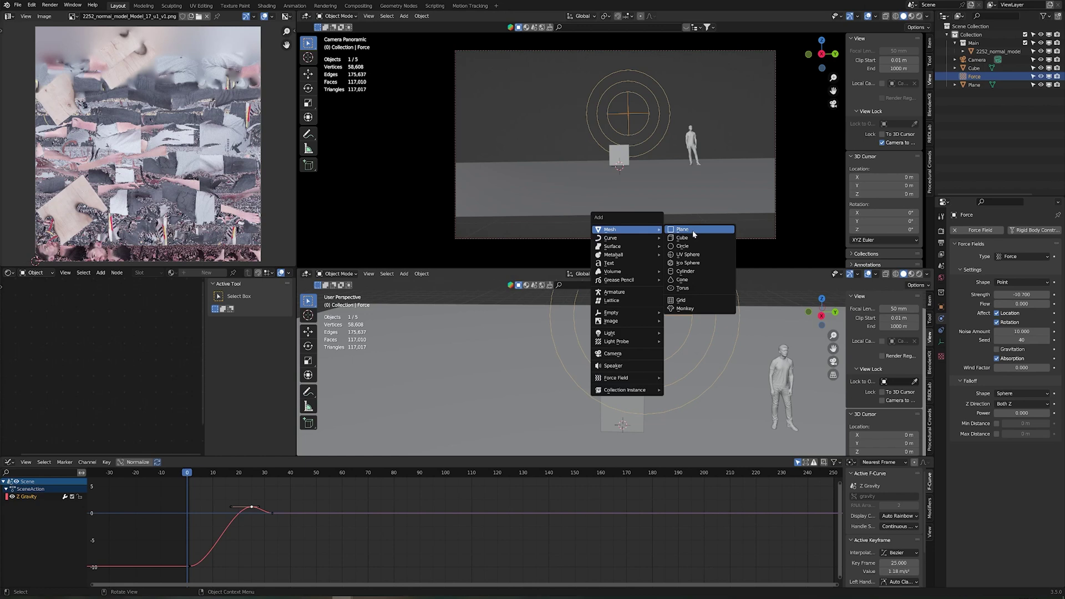
# Step: Add a new cube, shrink it, and position it above the main cube from top view
pyautogui.click(688, 238)
pyautogui.press('s')
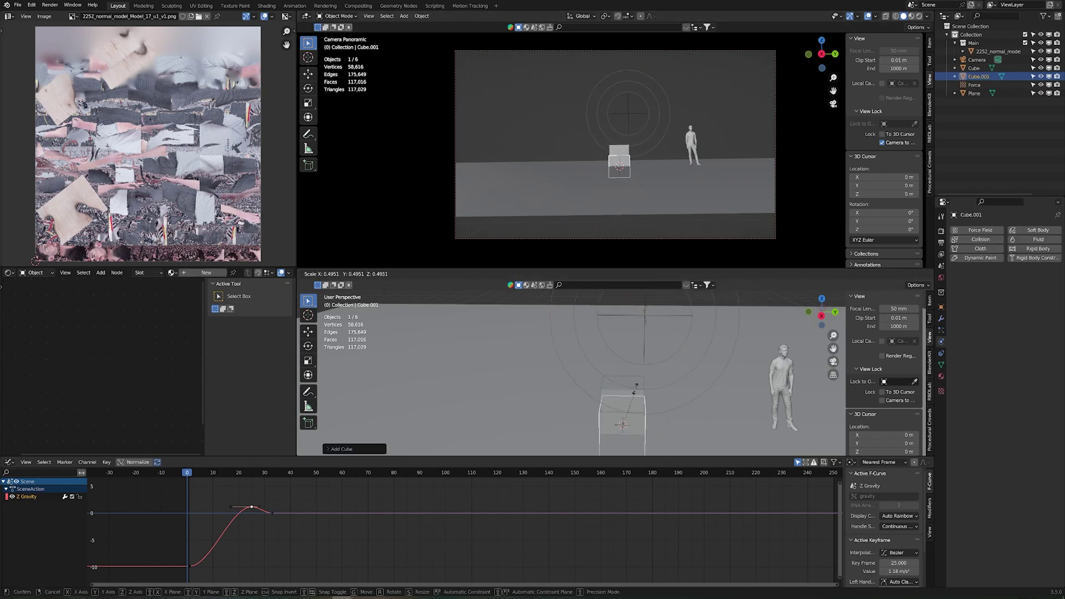
pyautogui.click(615, 412)
pyautogui.press('g')
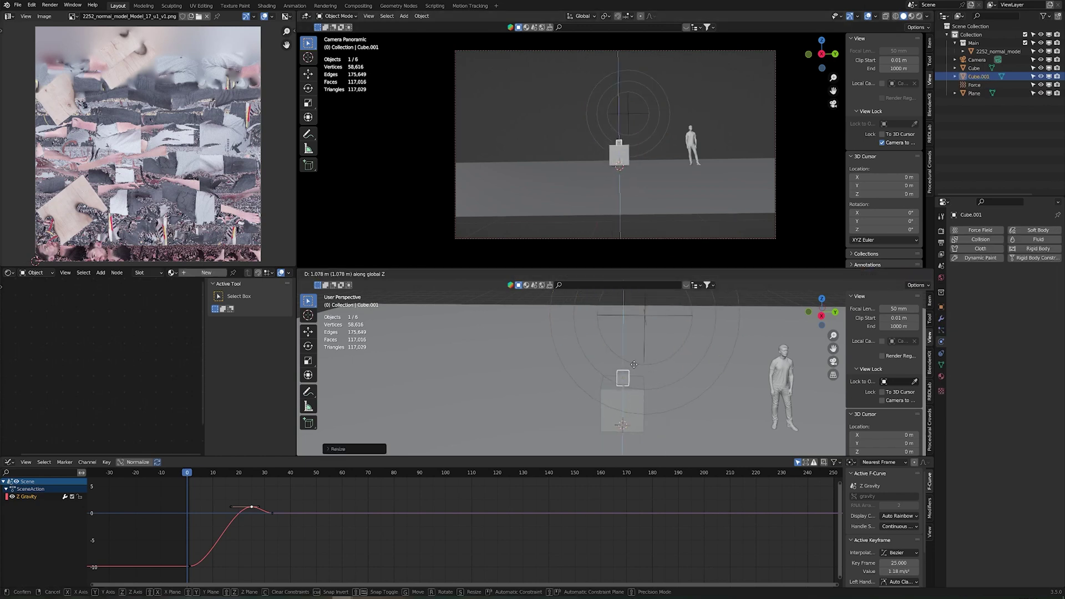
pyautogui.click(631, 358)
pyautogui.press('KP_7')
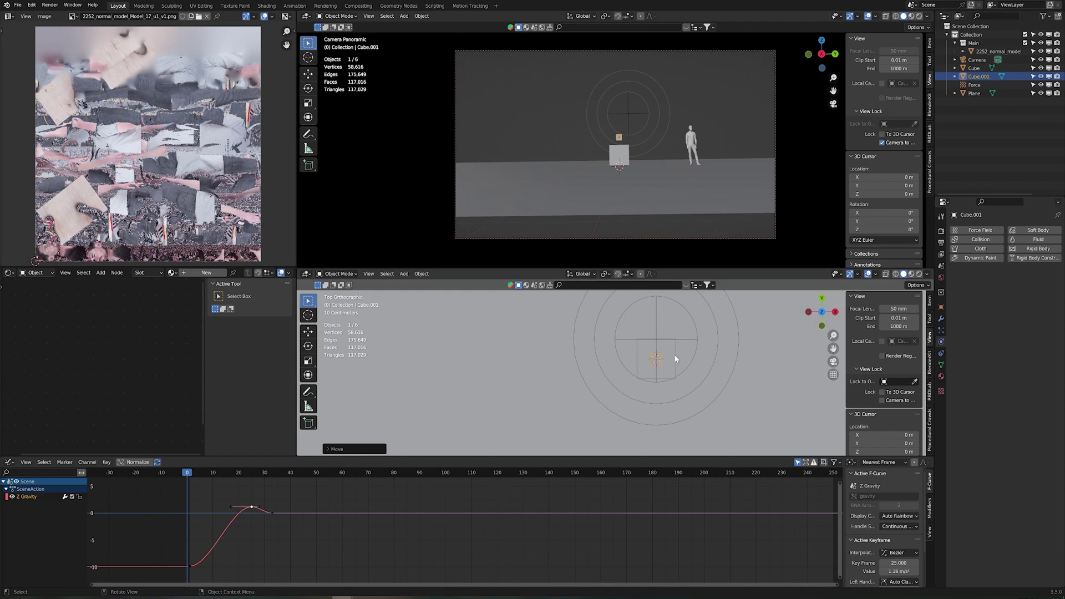
pyautogui.press('g')
pyautogui.click(656, 340)
# Step: Apply the small cube's scale, make it a Passive rigid body, and stop playback
pyautogui.hotkey('ctrl', 'a')
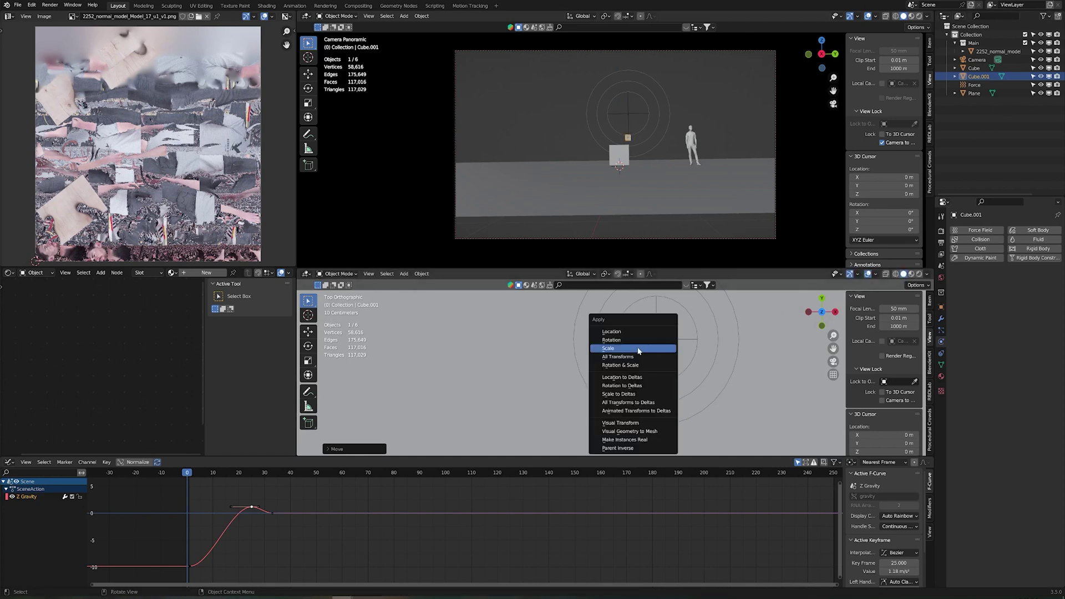
pyautogui.click(639, 349)
pyautogui.click(1040, 250)
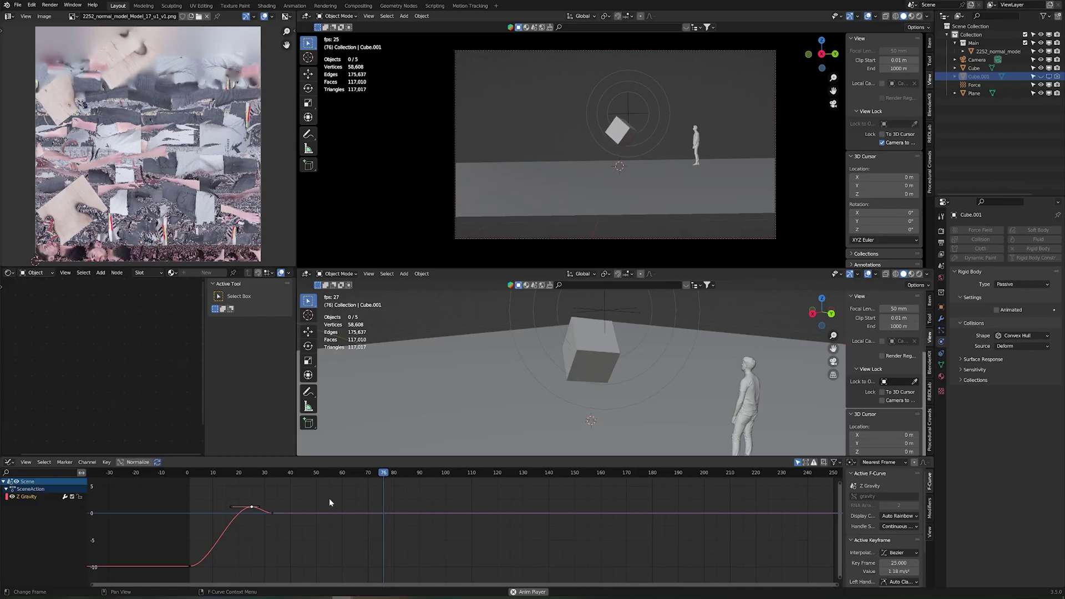
pyautogui.press('space')
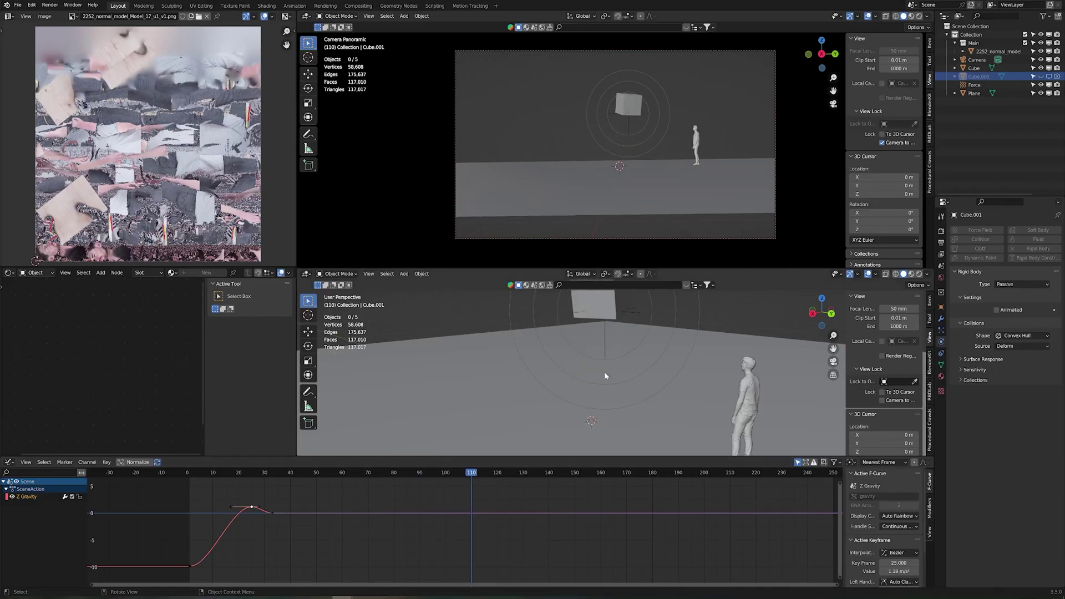
# Step: Bake Cube's rigid body simulation to keyframes for frames 1–250 and scrub to check the tumble
pyautogui.click(607, 313)
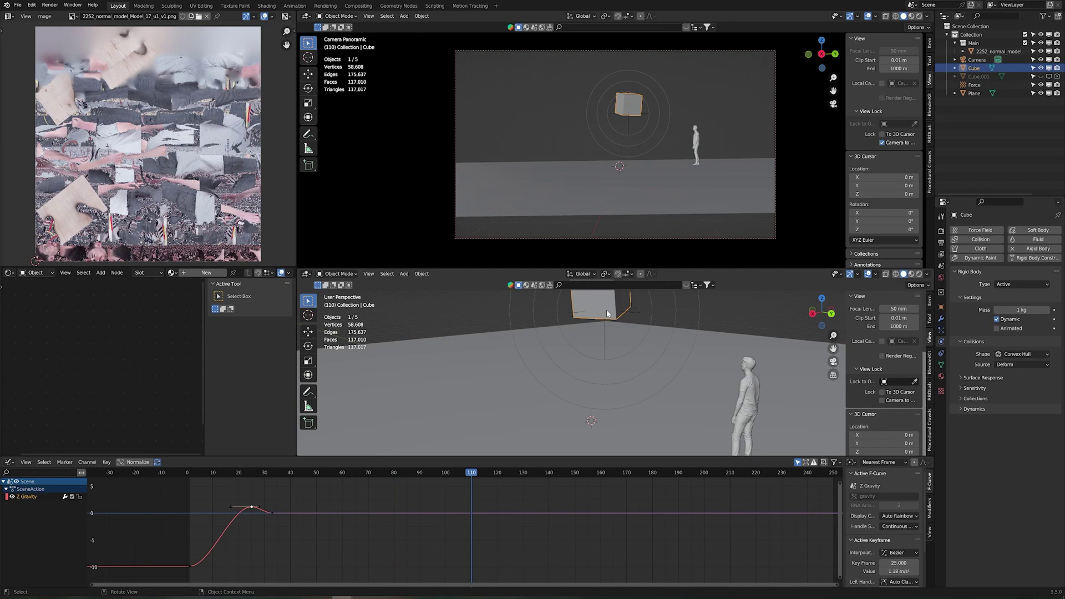
pyautogui.click(423, 274)
pyautogui.moveTo(451, 414)
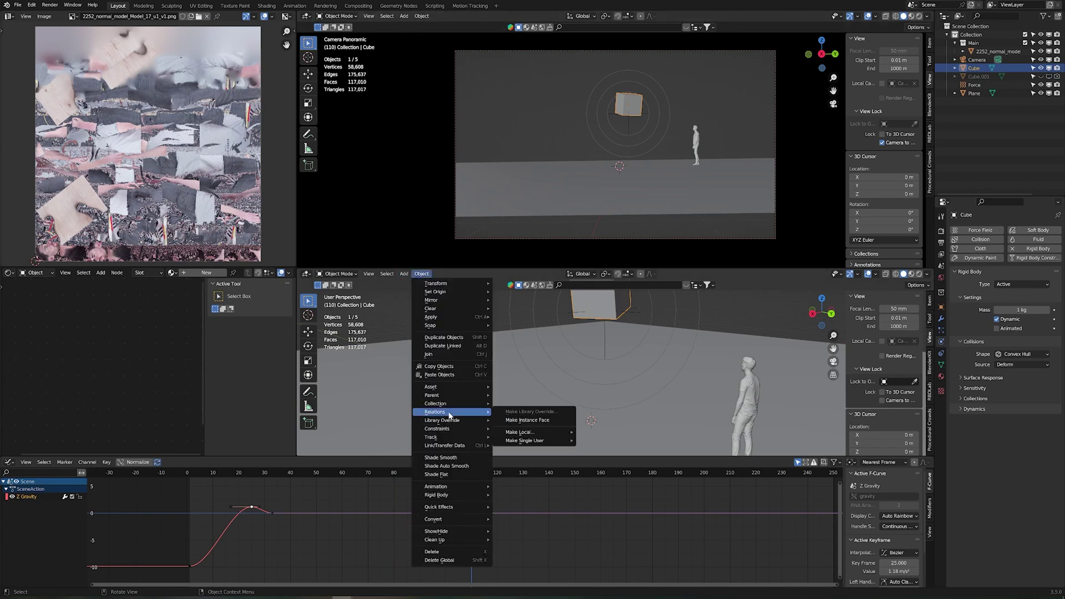
pyautogui.moveTo(445, 532)
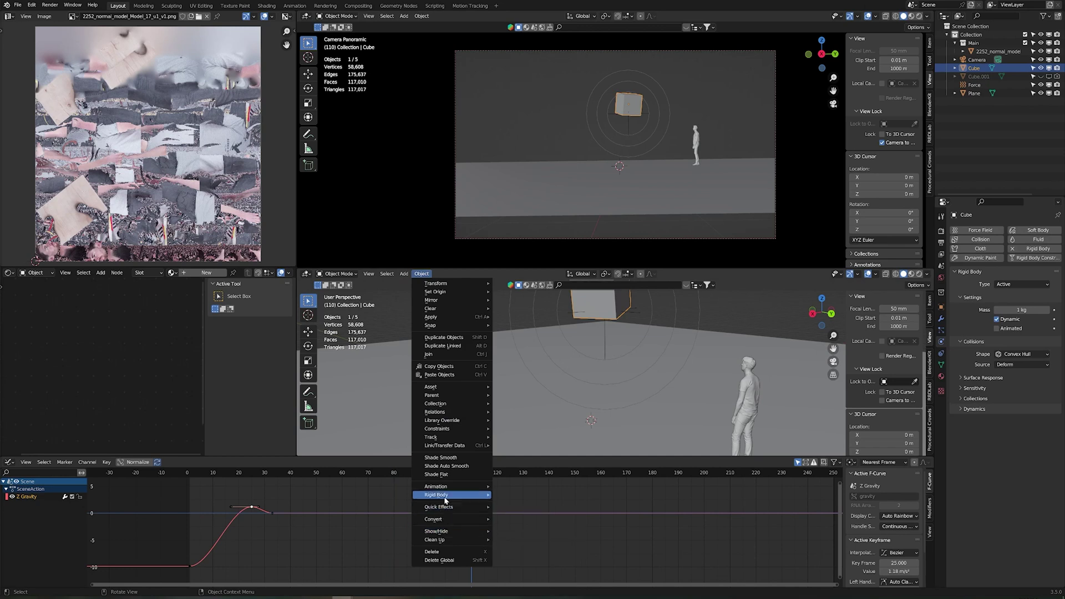
pyautogui.moveTo(446, 500)
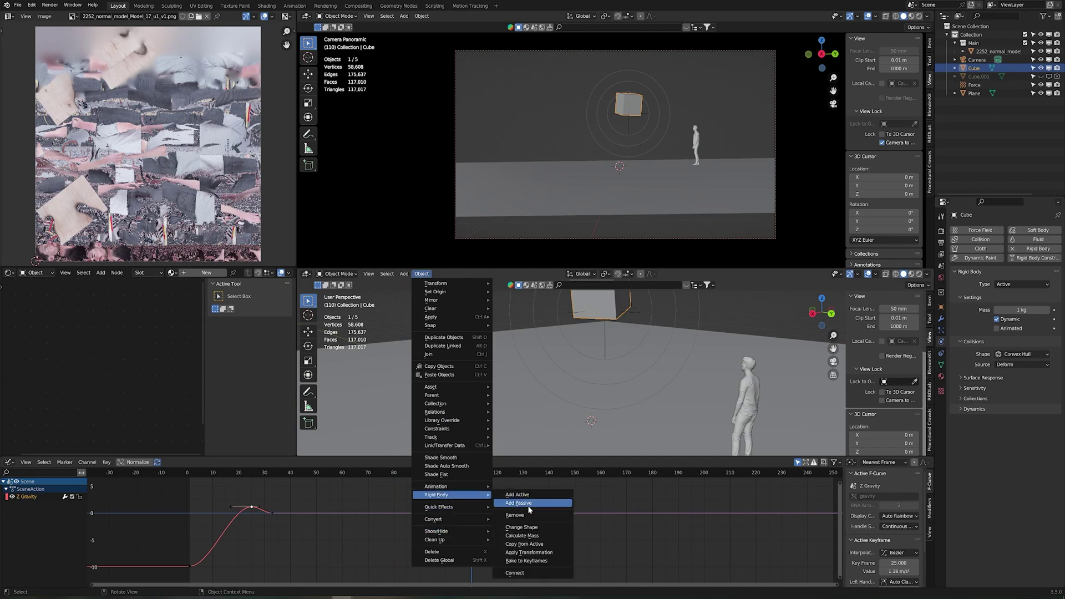
pyautogui.click(524, 562)
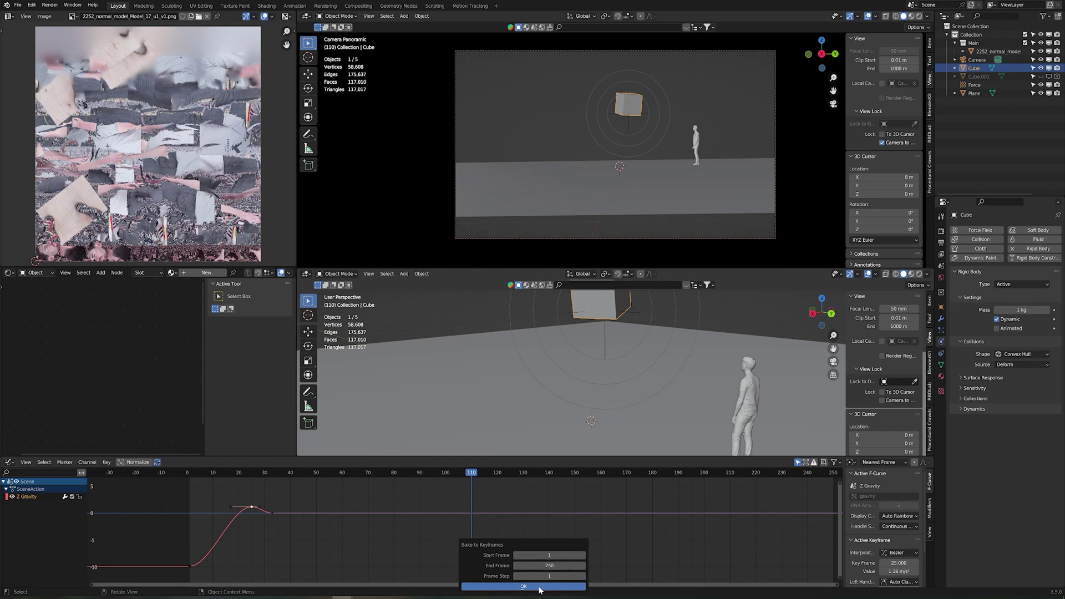
pyautogui.click(524, 587)
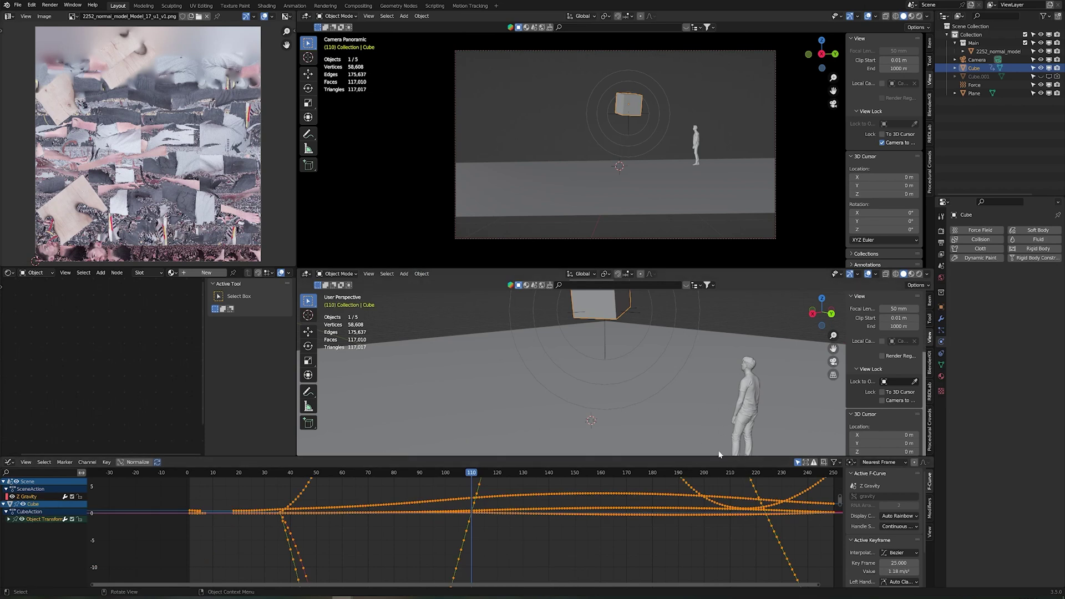
pyautogui.scroll(-6, 415, 466)
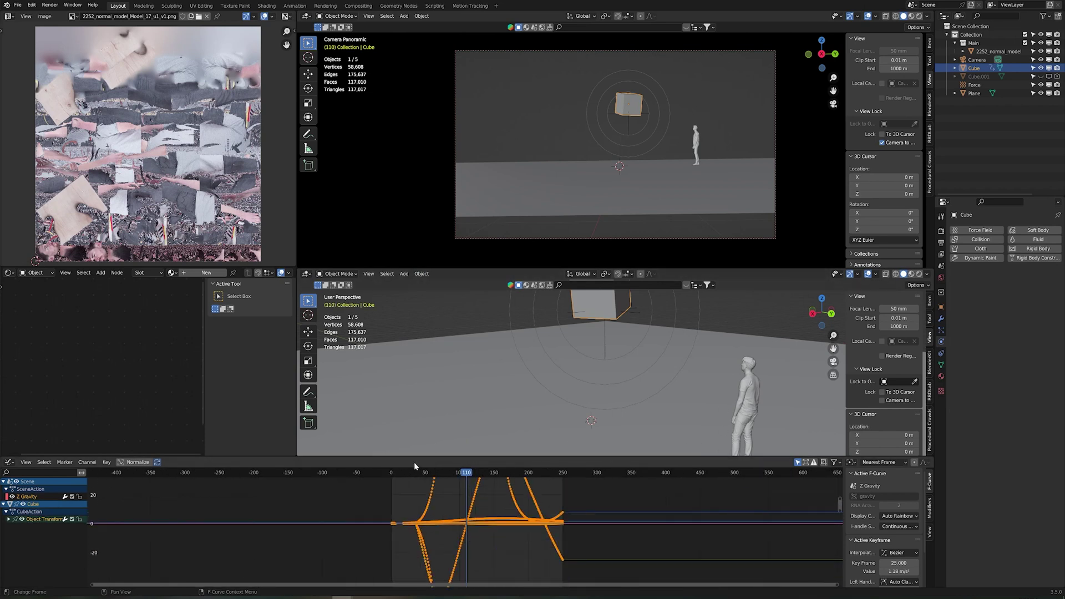
pyautogui.moveTo(398, 477); pyautogui.dragTo(477, 532)
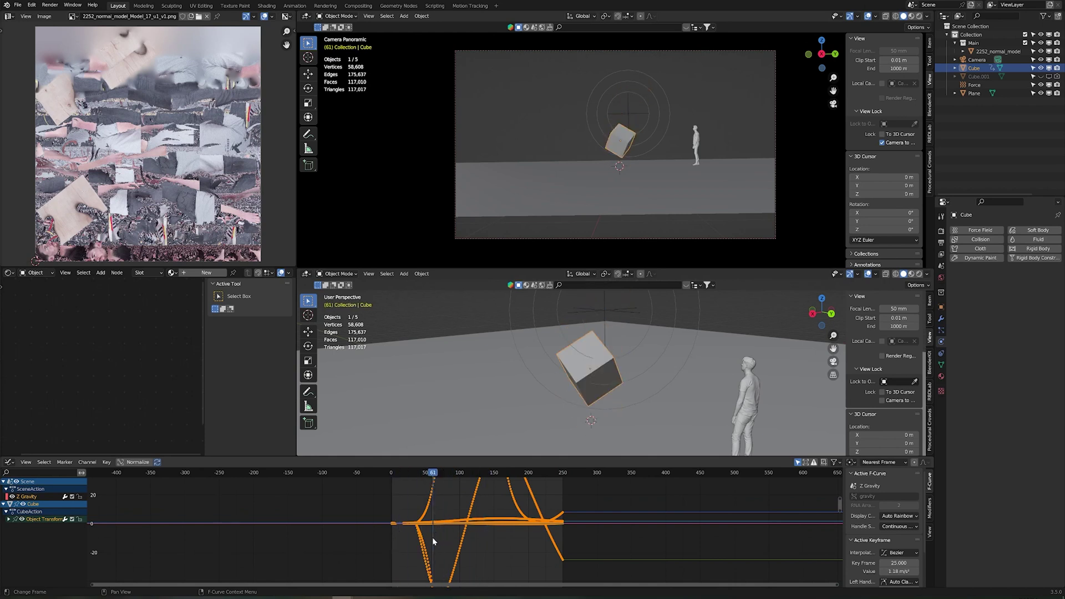